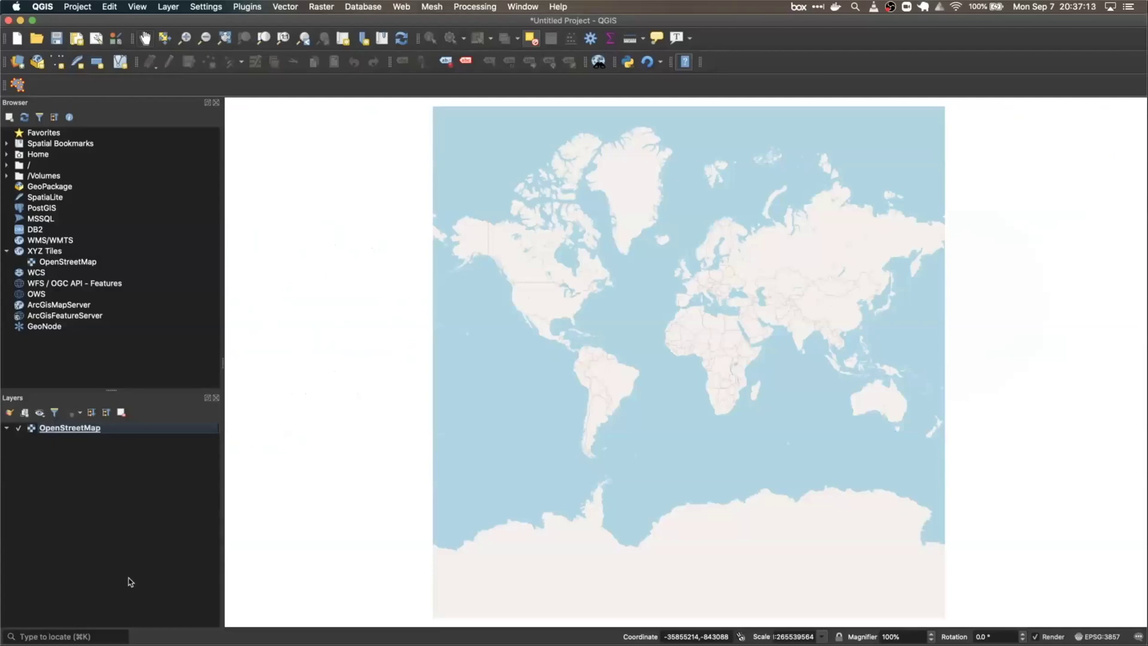
- Find the STAC Browser plugin in the plugin manager and install it
{"action": "left_click", "coordinate": [255, 5]}
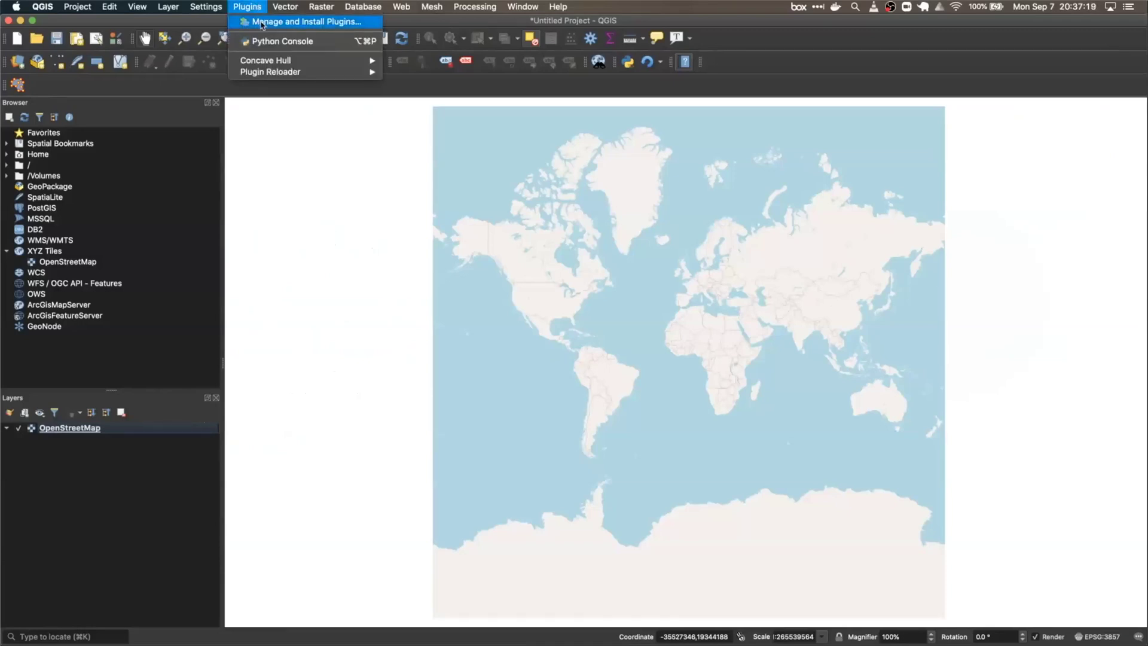
{"action": "left_click", "coordinate": [261, 23]}
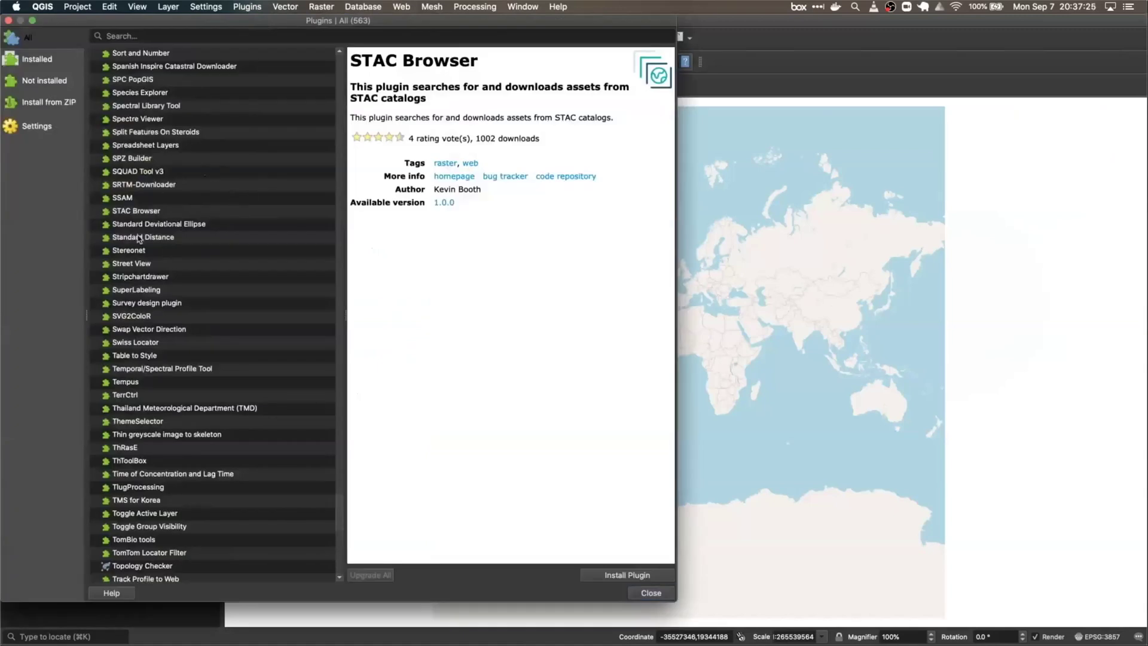
{"action": "left_click", "coordinate": [137, 214]}
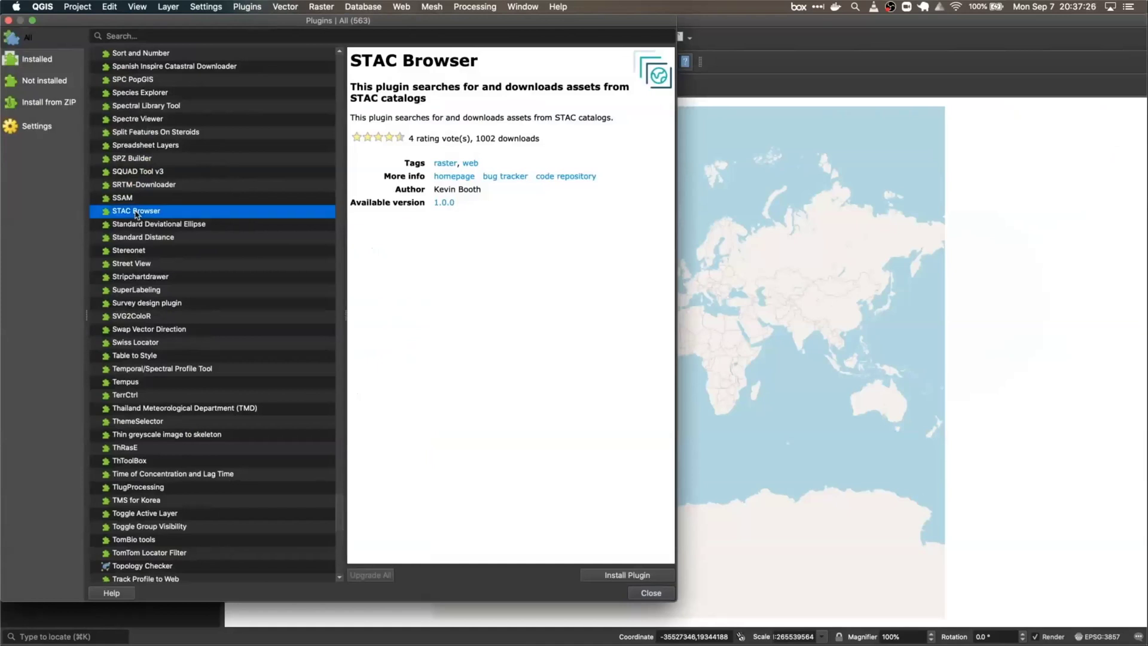
{"action": "left_click", "coordinate": [614, 578]}
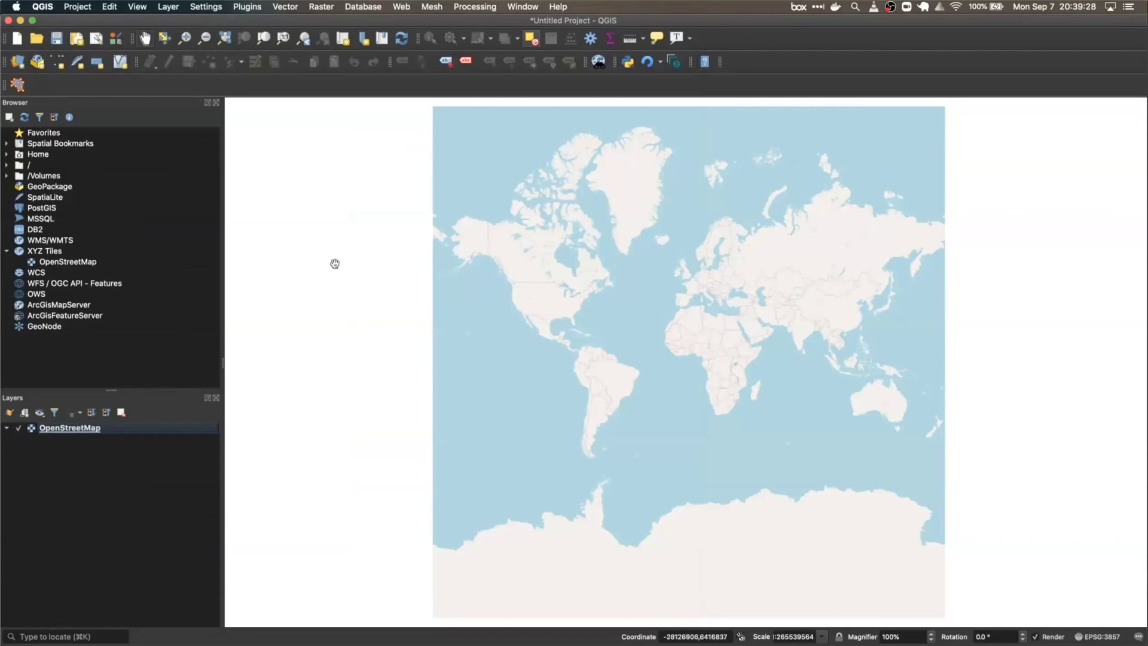
- Open the STAC Browser API configuration and view the details of the Earth Search API
{"action": "left_click", "coordinate": [401, 6]}
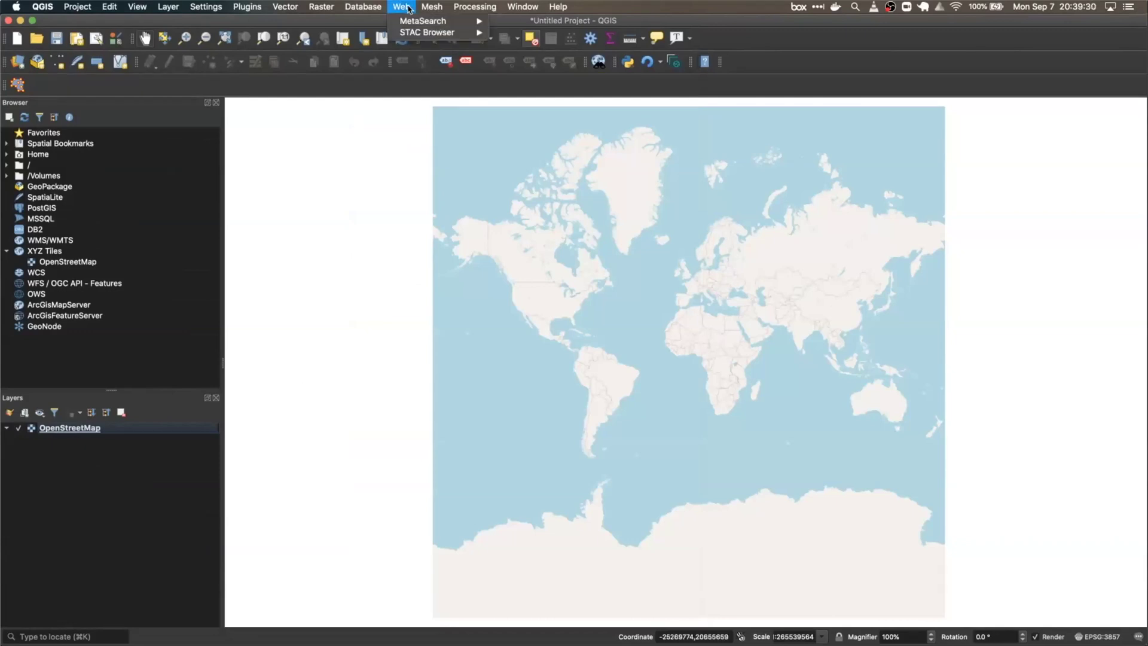
{"action": "mouse_move", "coordinate": [417, 36]}
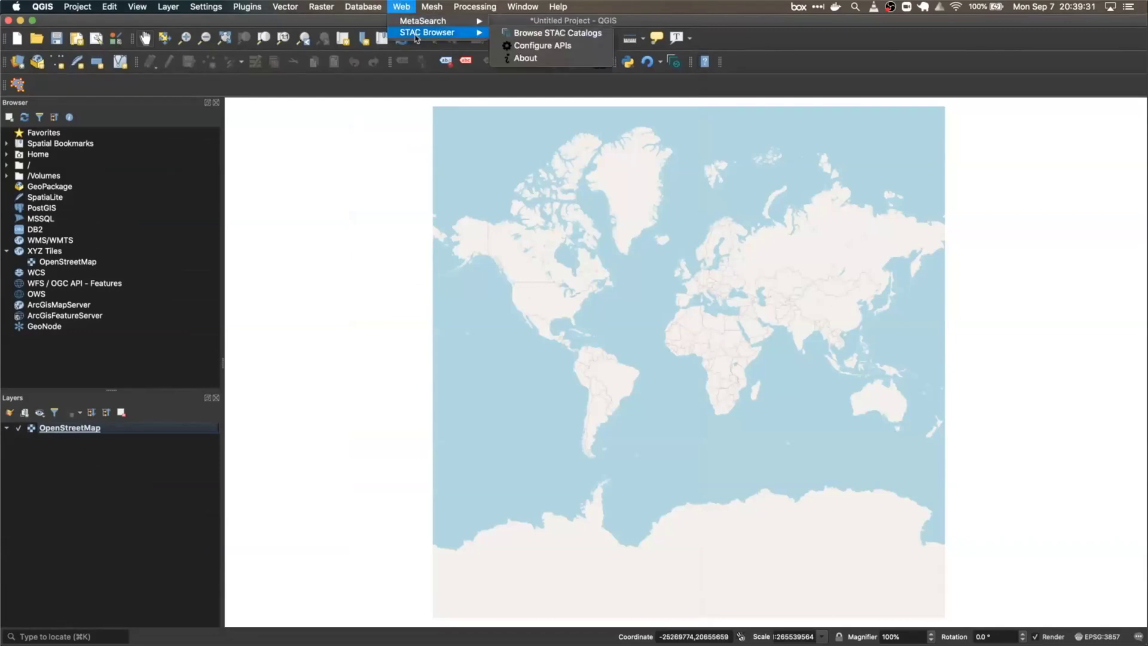
{"action": "left_click", "coordinate": [555, 47]}
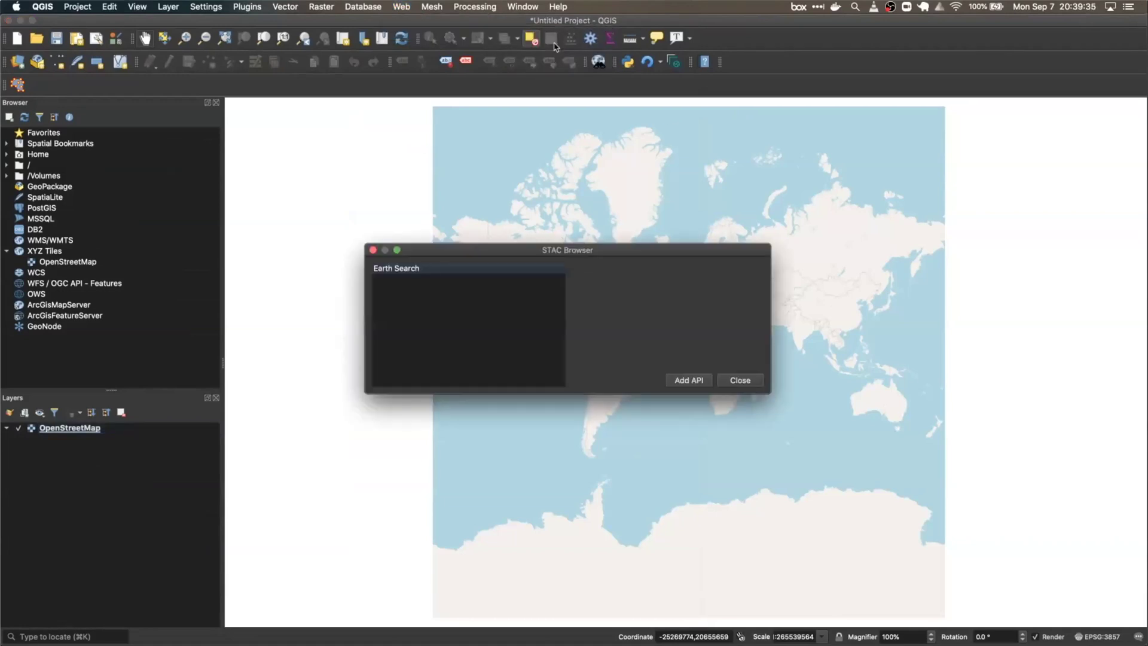
{"action": "left_click", "coordinate": [430, 270]}
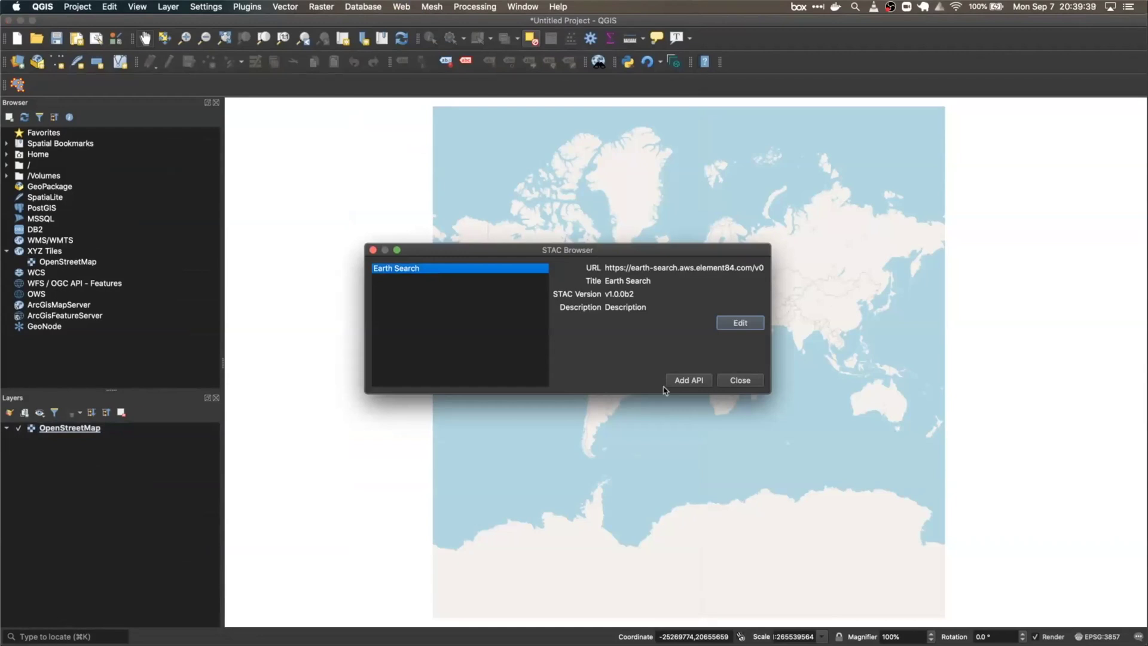
- Open the form for adding a STAC API and examine its Name, URL and Authentication fields
{"action": "left_click", "coordinate": [688, 381]}
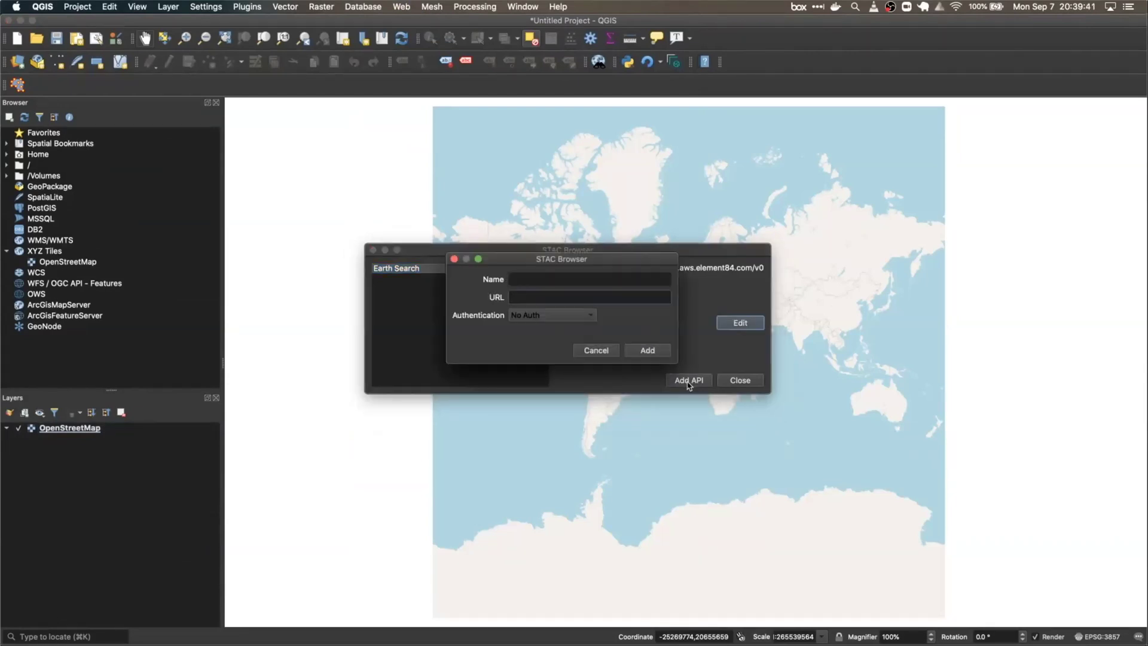
{"action": "left_click", "coordinate": [519, 279]}
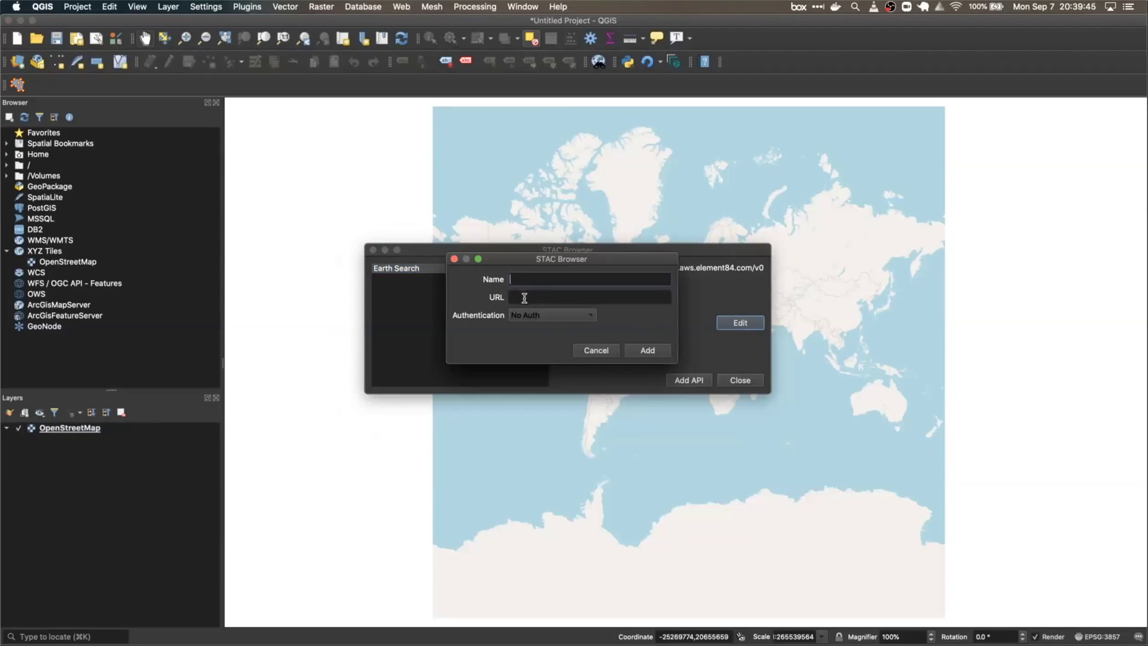
{"action": "left_click", "coordinate": [524, 296]}
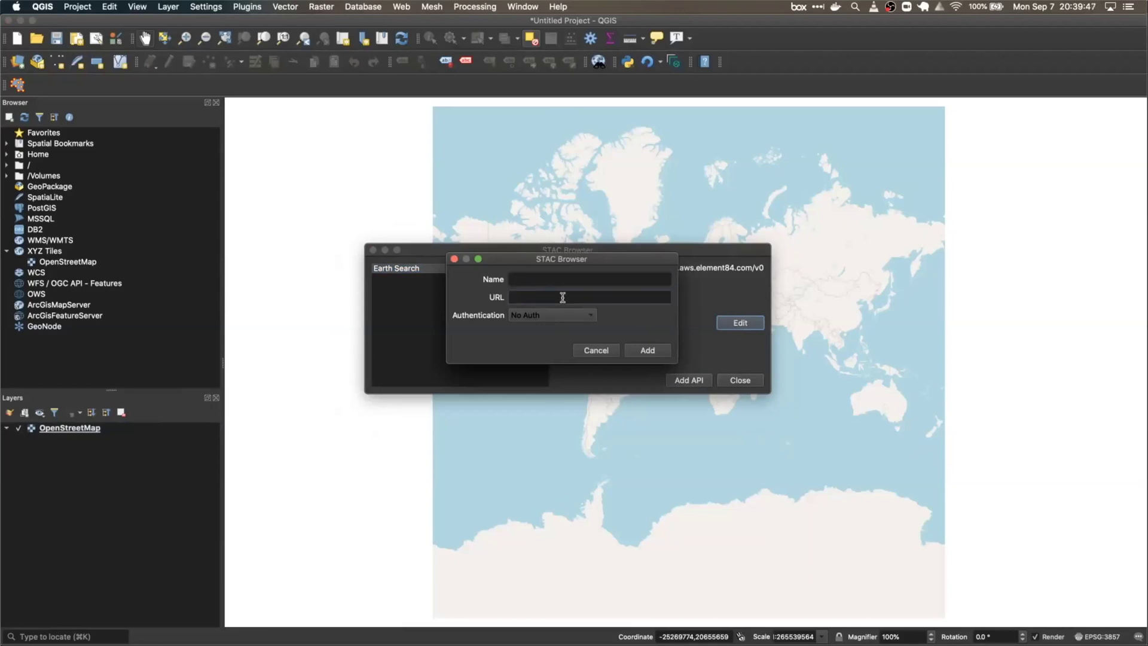
{"action": "left_click_drag", "start_coordinate": [597, 260], "coordinate": [584, 302]}
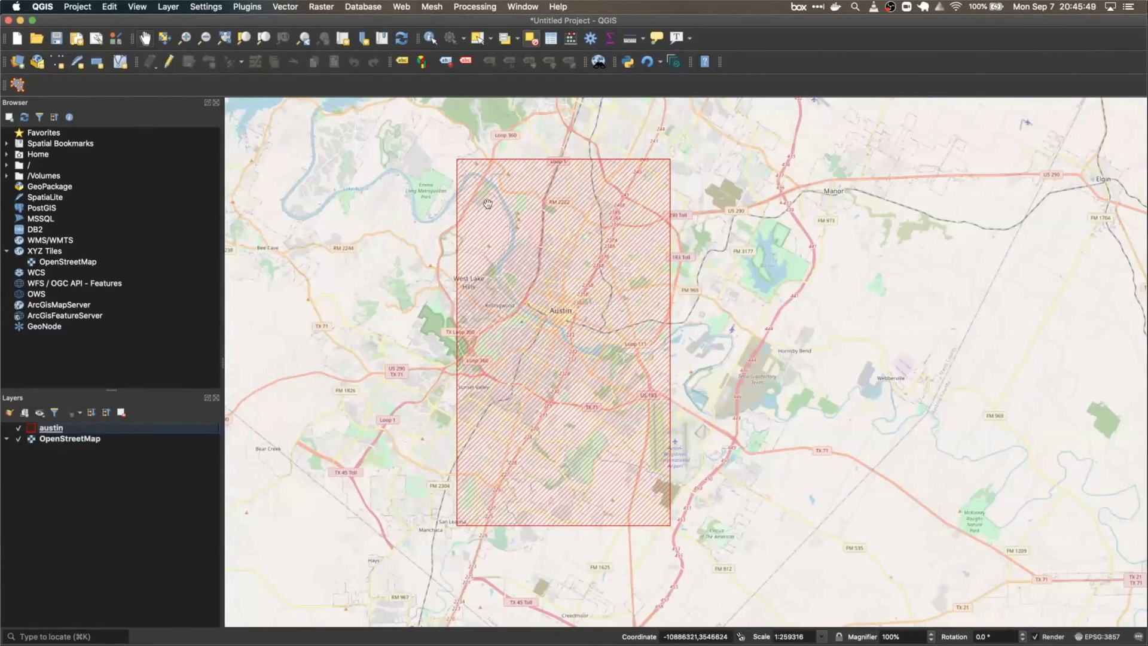
- Open the STAC catalog search and choose the Sentinel 2 L2A COGs collection under Earth Search
{"action": "left_click", "coordinate": [677, 70]}
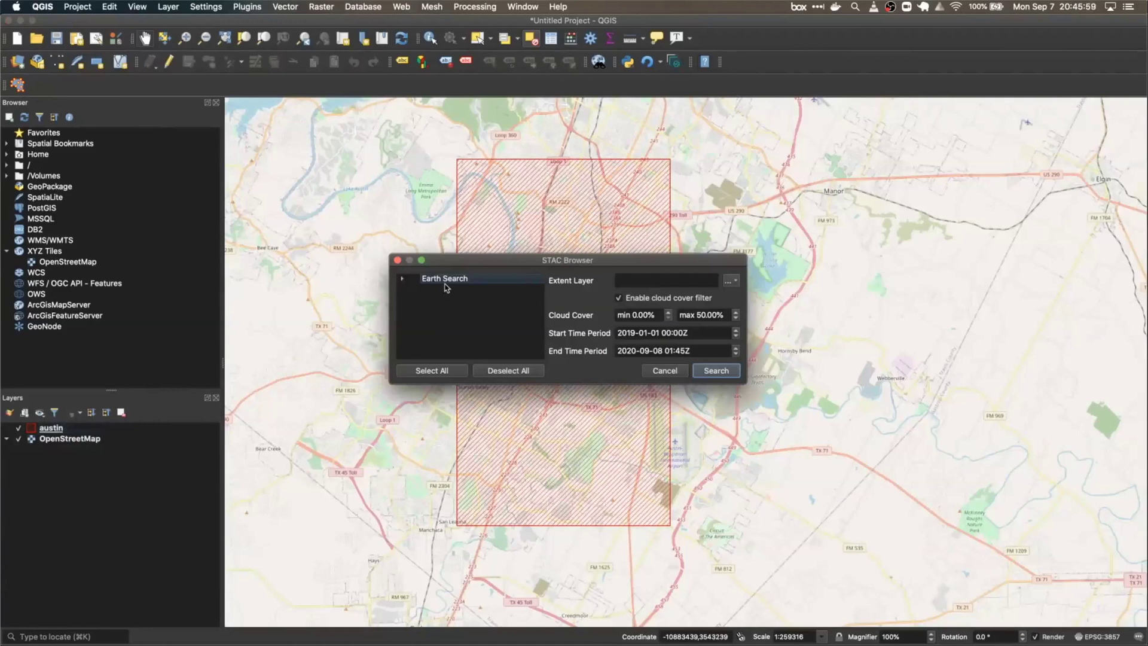
{"action": "left_click", "coordinate": [402, 280]}
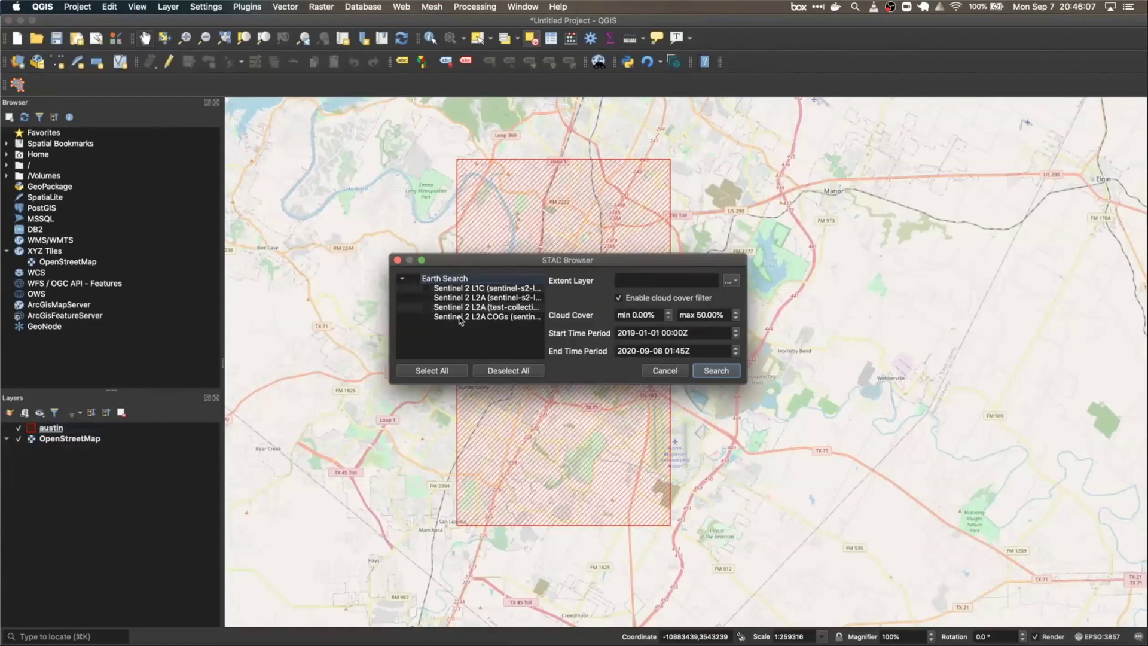
{"action": "left_click", "coordinate": [426, 317]}
- Search the chosen collection within the austin layer's extent, with the cloud cover filter disabled
{"action": "left_click", "coordinate": [733, 282]}
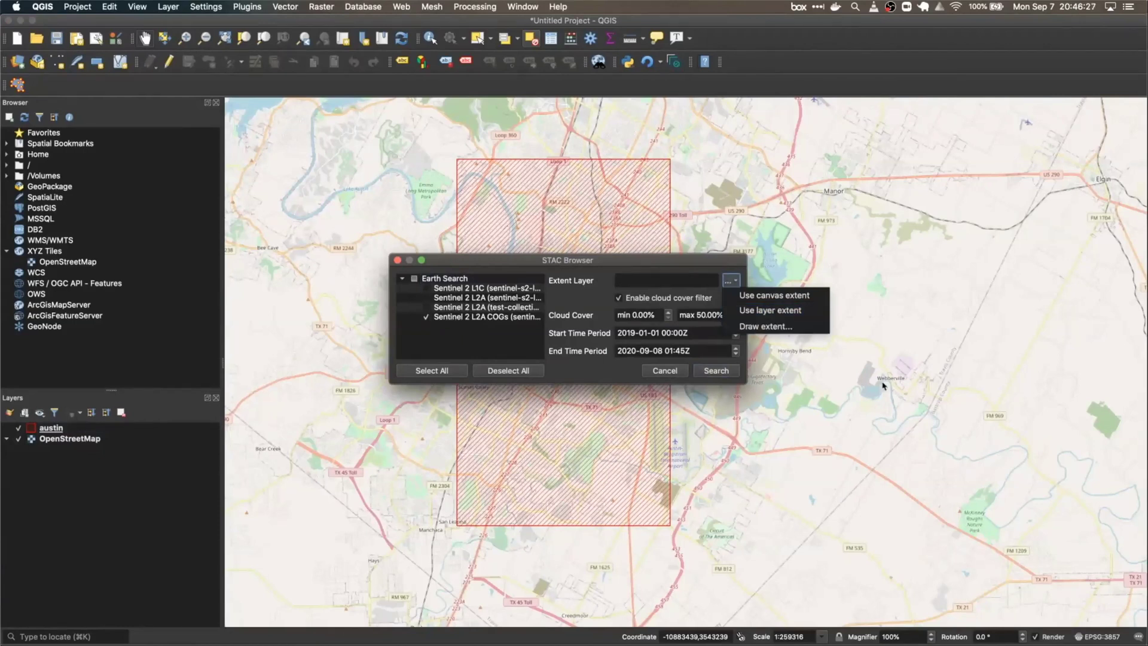
{"action": "left_click", "coordinate": [772, 318]}
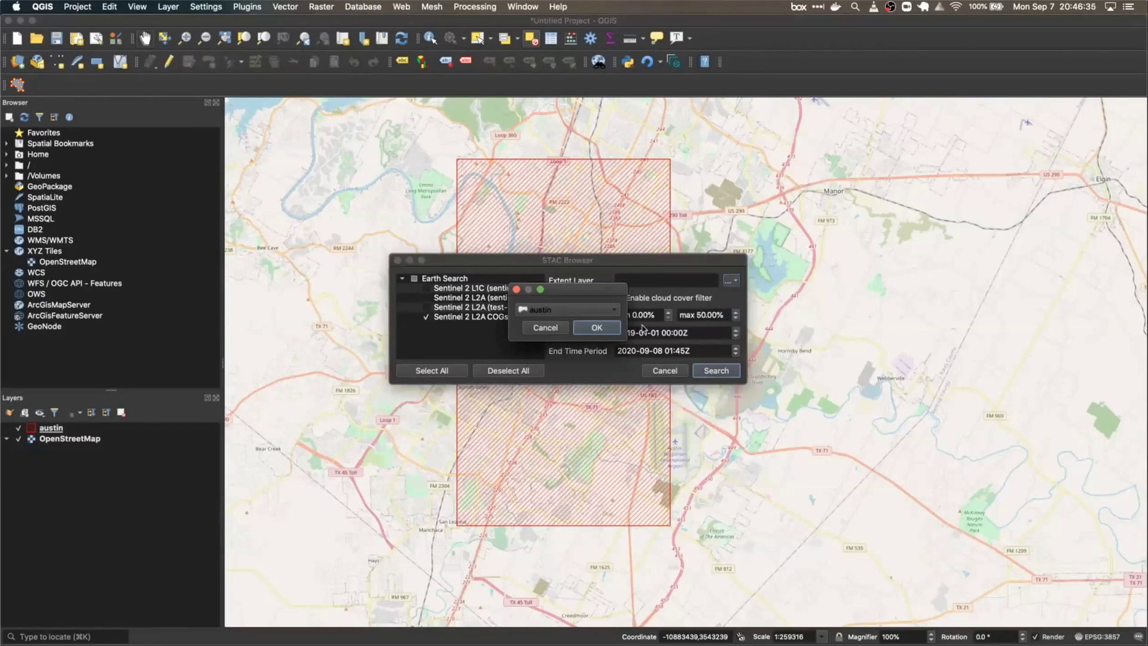
{"action": "left_click", "coordinate": [596, 329]}
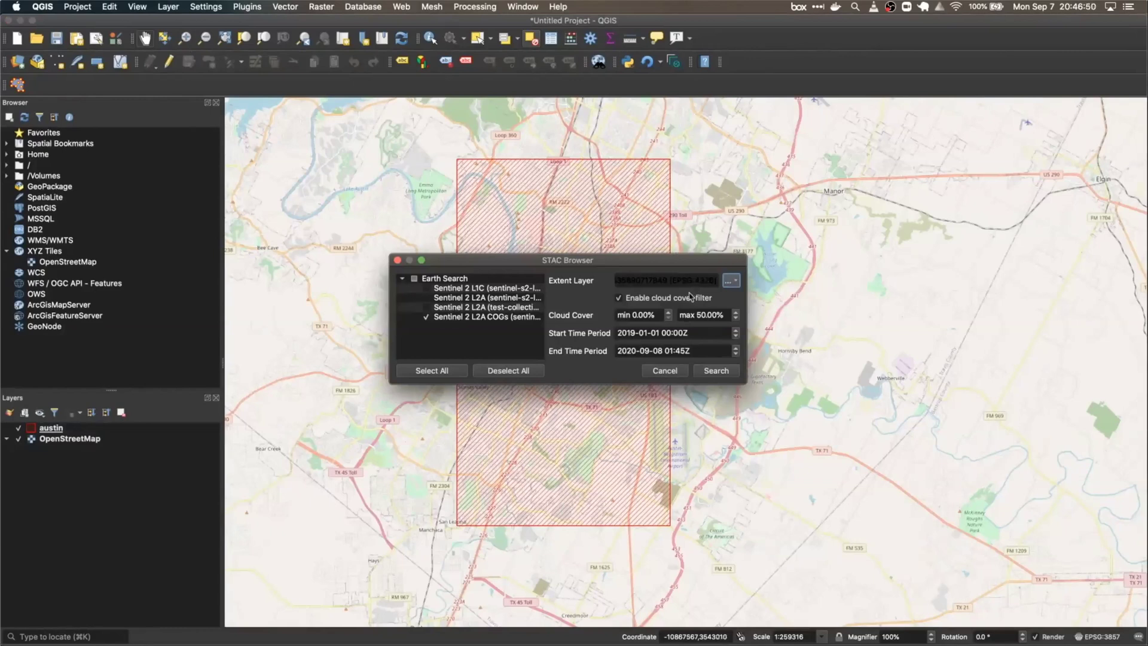
{"action": "left_click", "coordinate": [659, 302]}
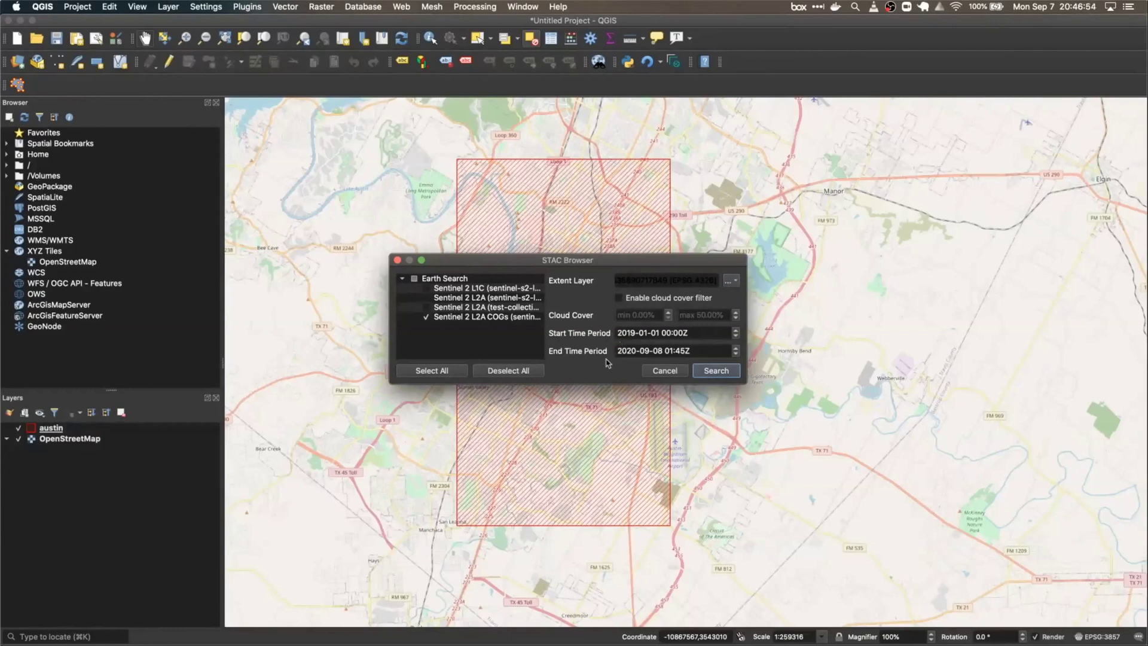
{"action": "left_click", "coordinate": [712, 374]}
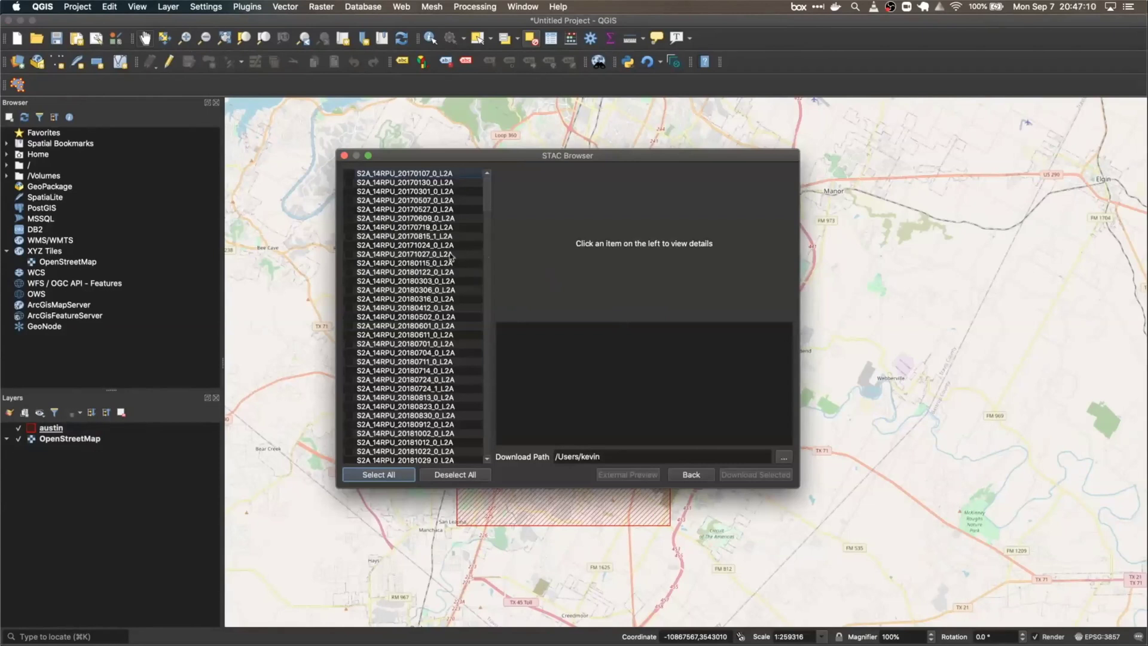
- Examine the previews, footprints and metadata of scenes S2A_14RPU_20170130_0_L2A, S2A_14RPU_20180601_0_L2A, S2A_14RPU_20180704_0_L2A and S2A_14RPU_20170527_0_L2A in the search results
{"action": "left_click", "coordinate": [440, 183]}
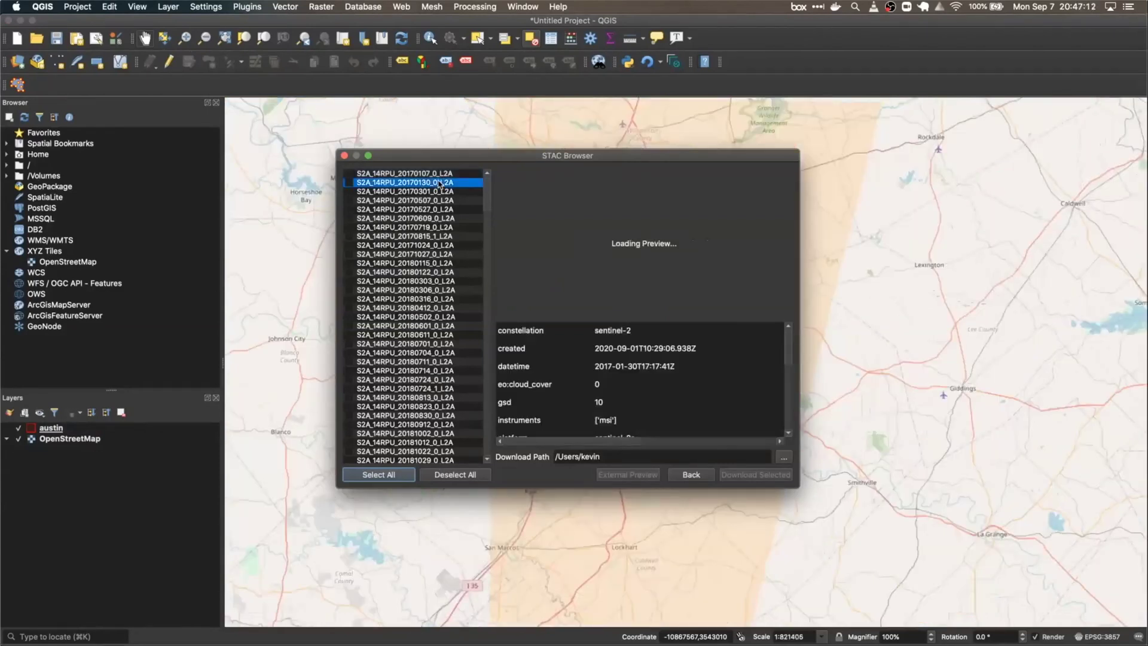
{"action": "left_click_drag", "start_coordinate": [598, 155], "coordinate": [265, 94]}
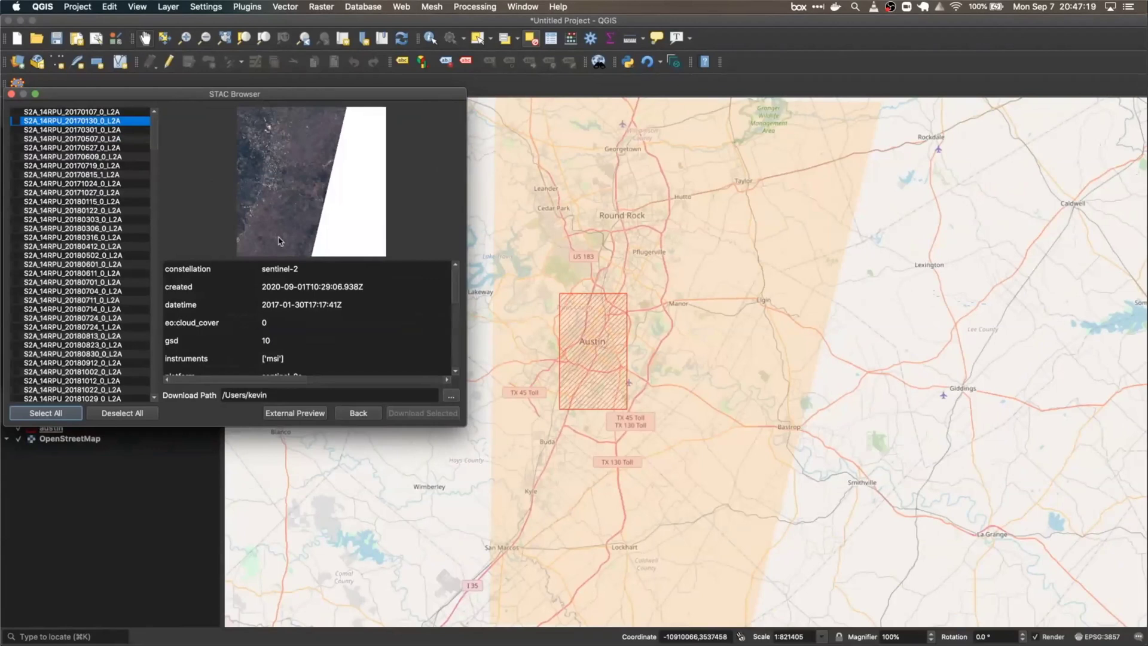
{"action": "scroll", "coordinate": [285, 332], "scroll_direction": "down", "scroll_amount": 5}
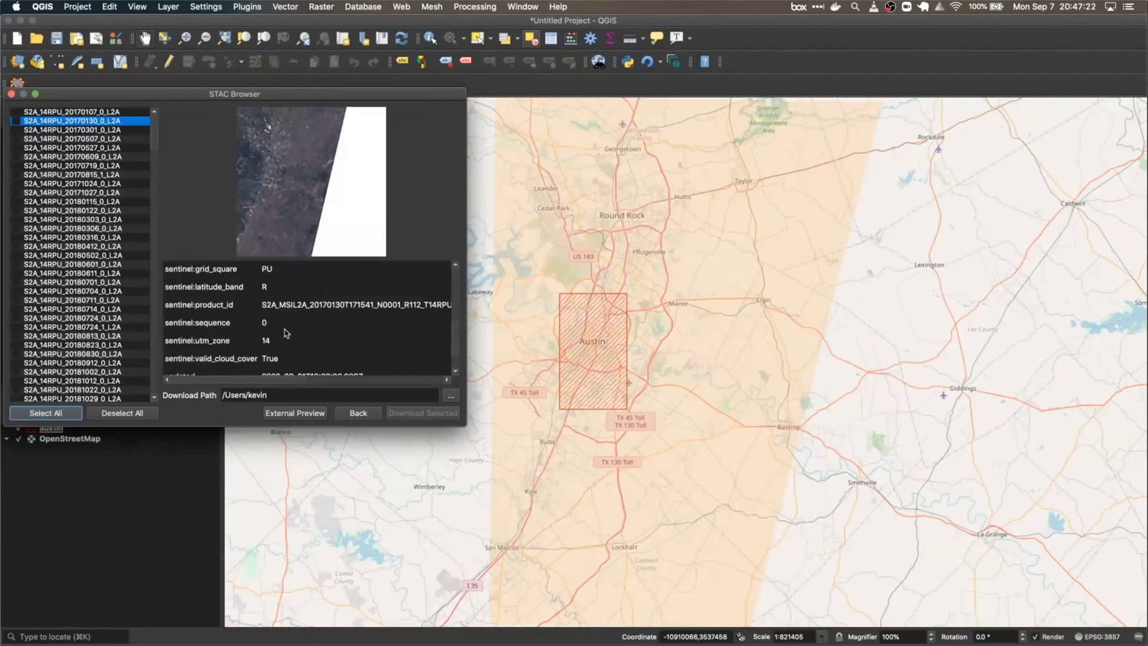
{"action": "scroll", "coordinate": [286, 333], "scroll_direction": "down", "scroll_amount": 2}
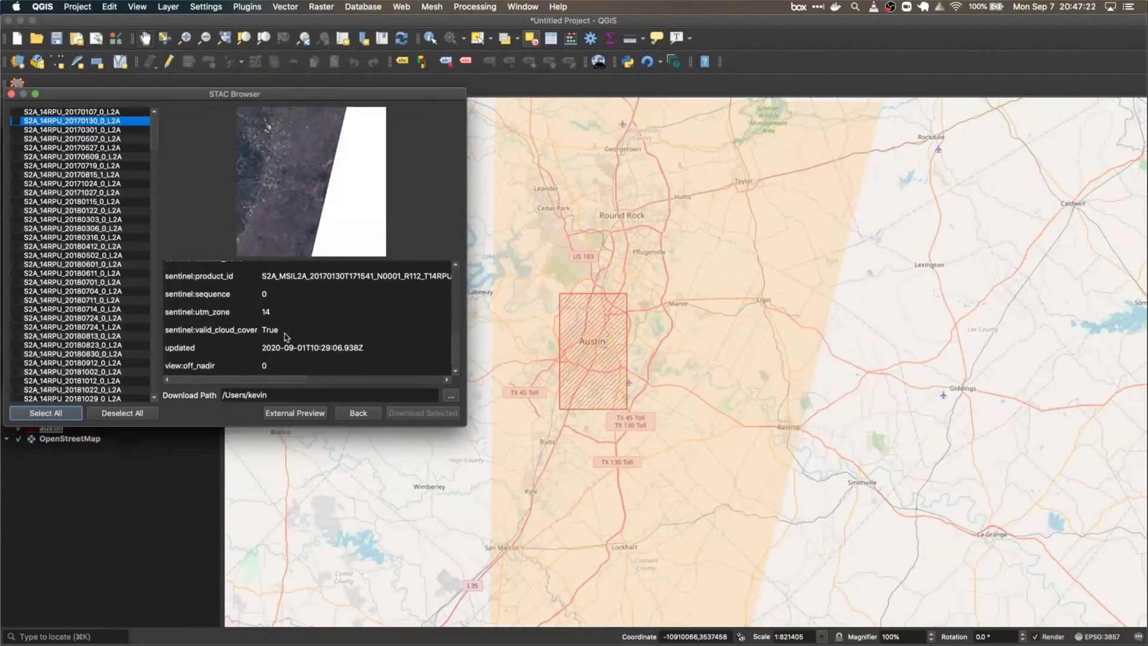
{"action": "left_click", "coordinate": [97, 265]}
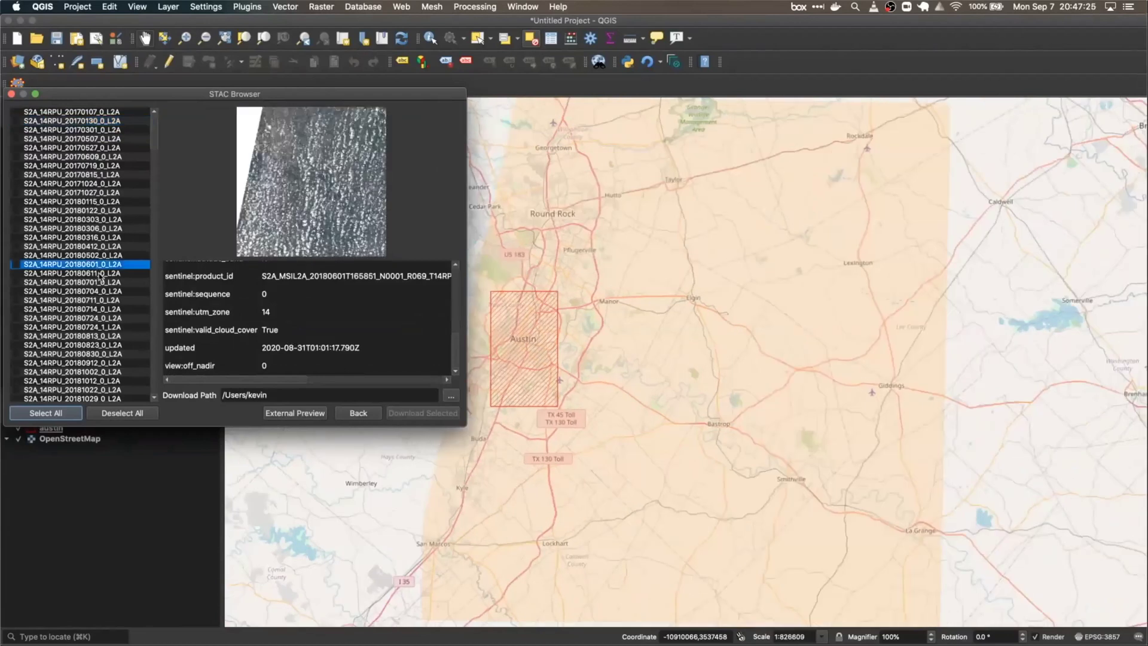
{"action": "left_click", "coordinate": [99, 292]}
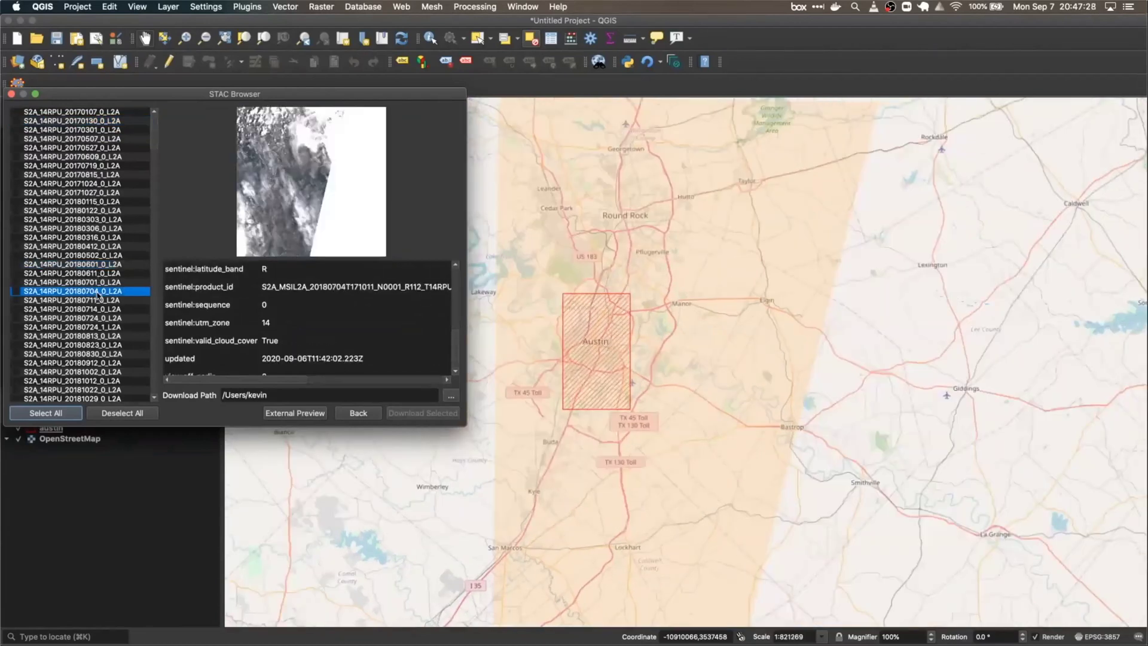
{"action": "left_click", "coordinate": [91, 147]}
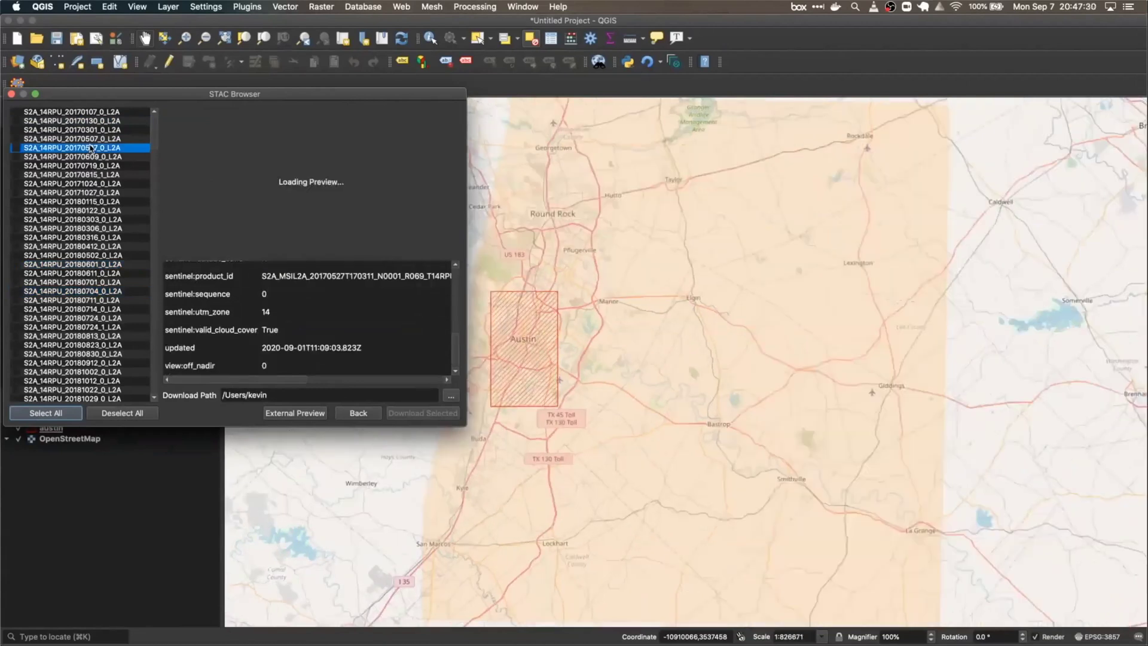
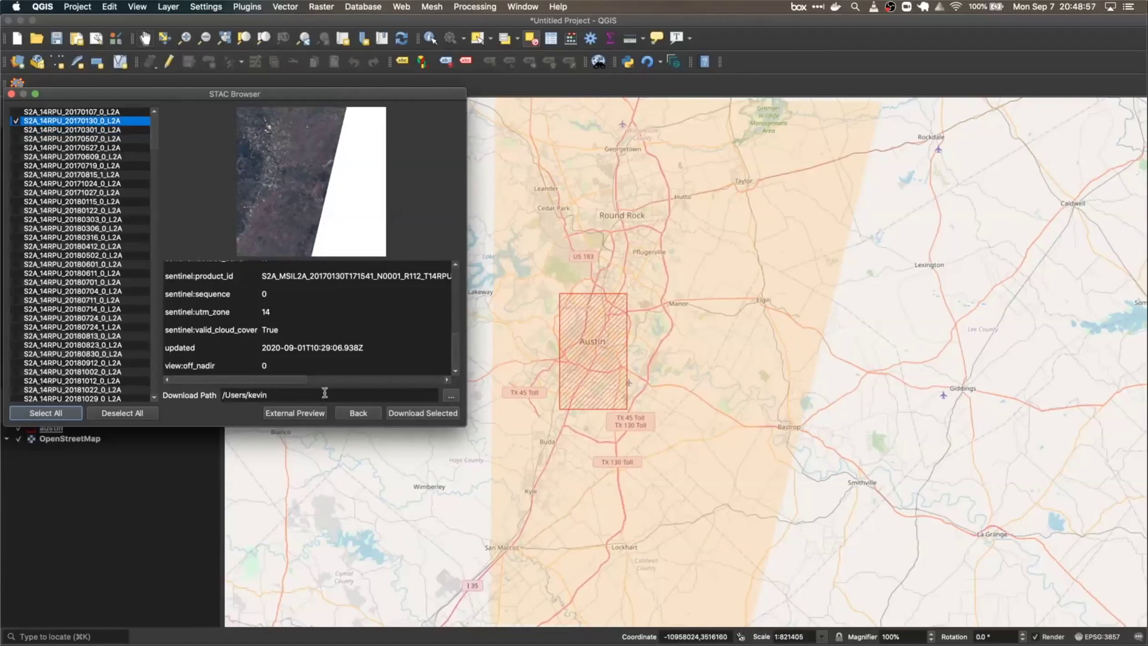
- Download the second True color image asset of scene S2A_14RPU_20170130_0_L2A with Add To Layers enabled
{"action": "left_click", "coordinate": [421, 414]}
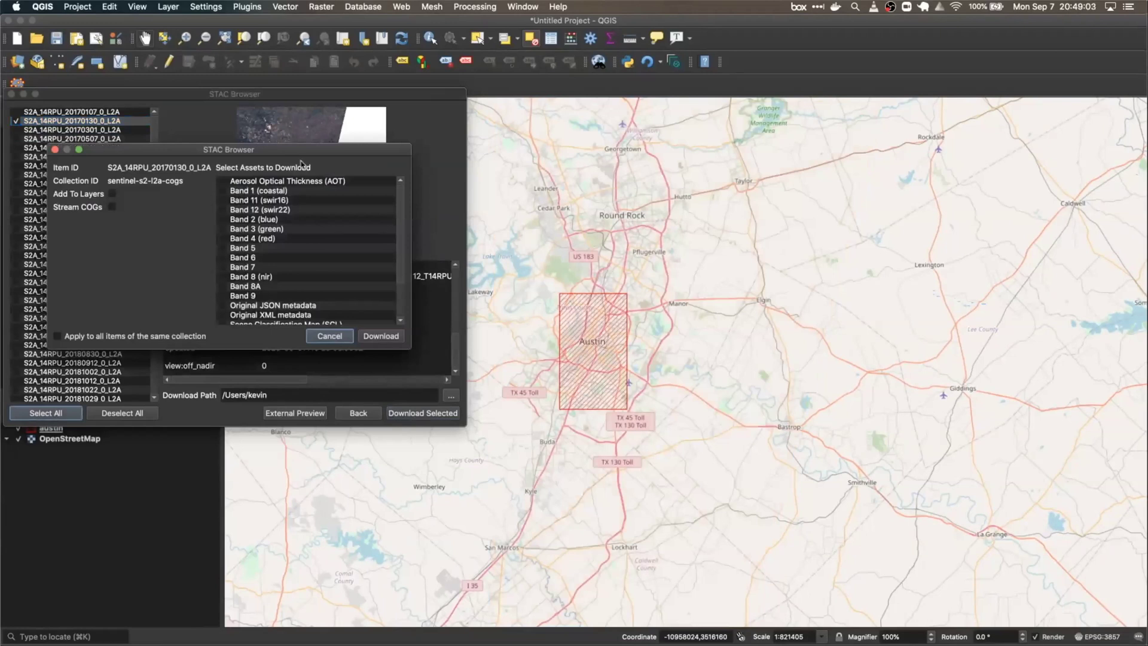
{"action": "left_click_drag", "start_coordinate": [284, 155], "coordinate": [549, 170]}
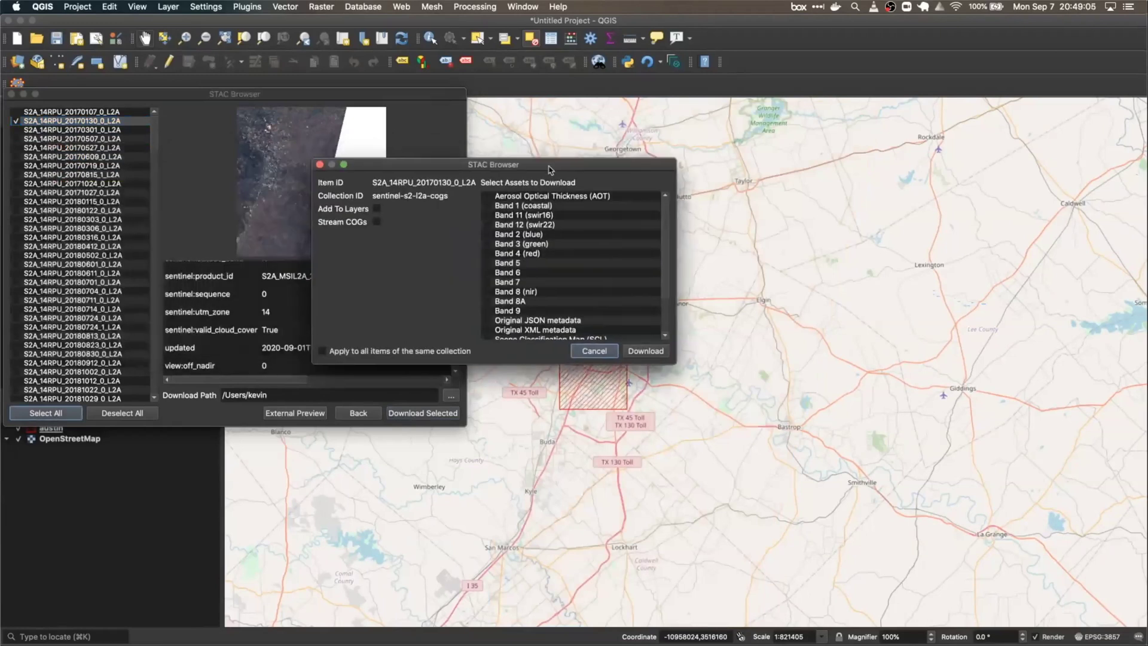
{"action": "scroll", "coordinate": [616, 306], "scroll_direction": "down", "scroll_amount": 5}
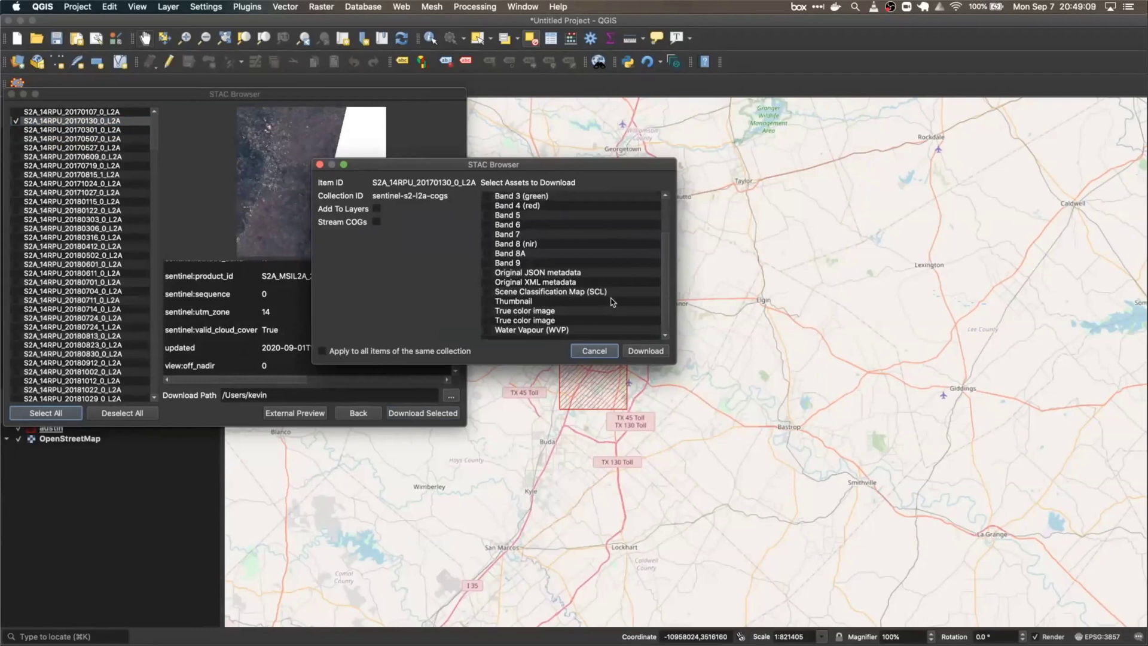
{"action": "scroll", "coordinate": [612, 302], "scroll_direction": "up", "scroll_amount": 5}
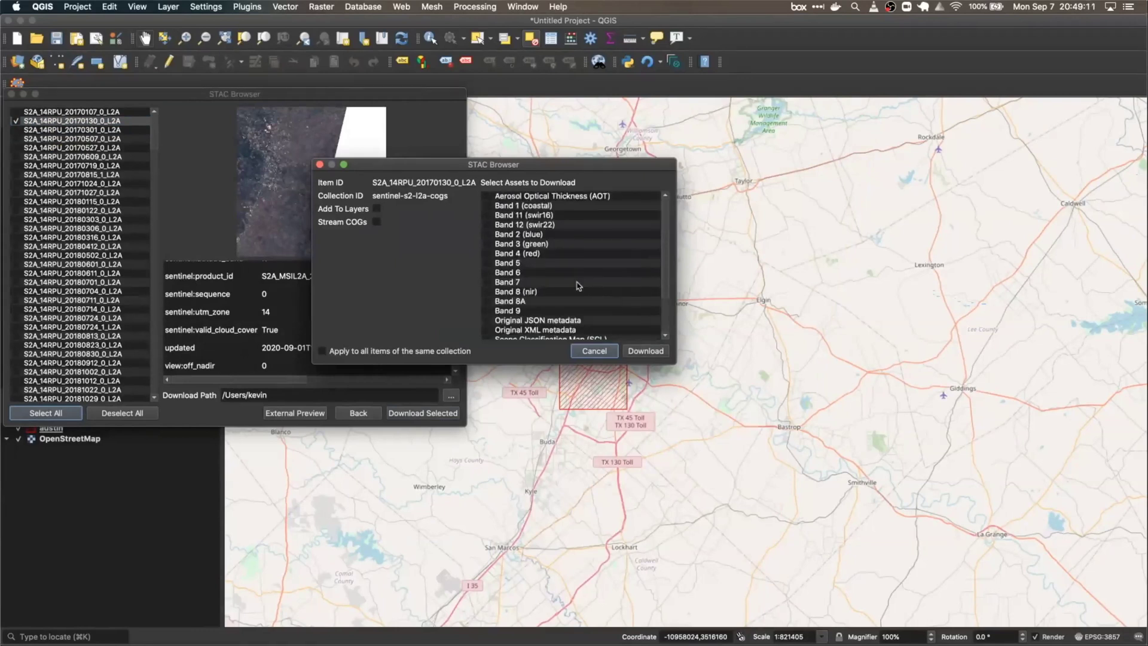
{"action": "scroll", "coordinate": [559, 286], "scroll_direction": "down", "scroll_amount": 5}
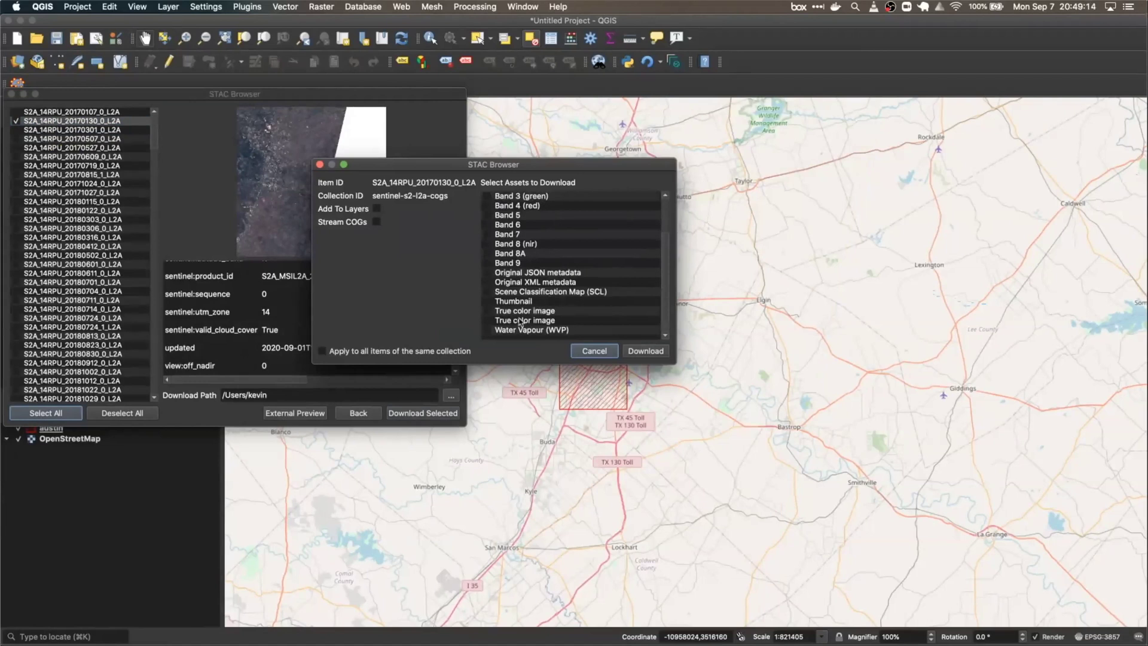
{"action": "left_click", "coordinate": [488, 323]}
{"action": "left_click", "coordinate": [377, 209]}
{"action": "scroll", "coordinate": [528, 275], "scroll_direction": "up", "scroll_amount": 3}
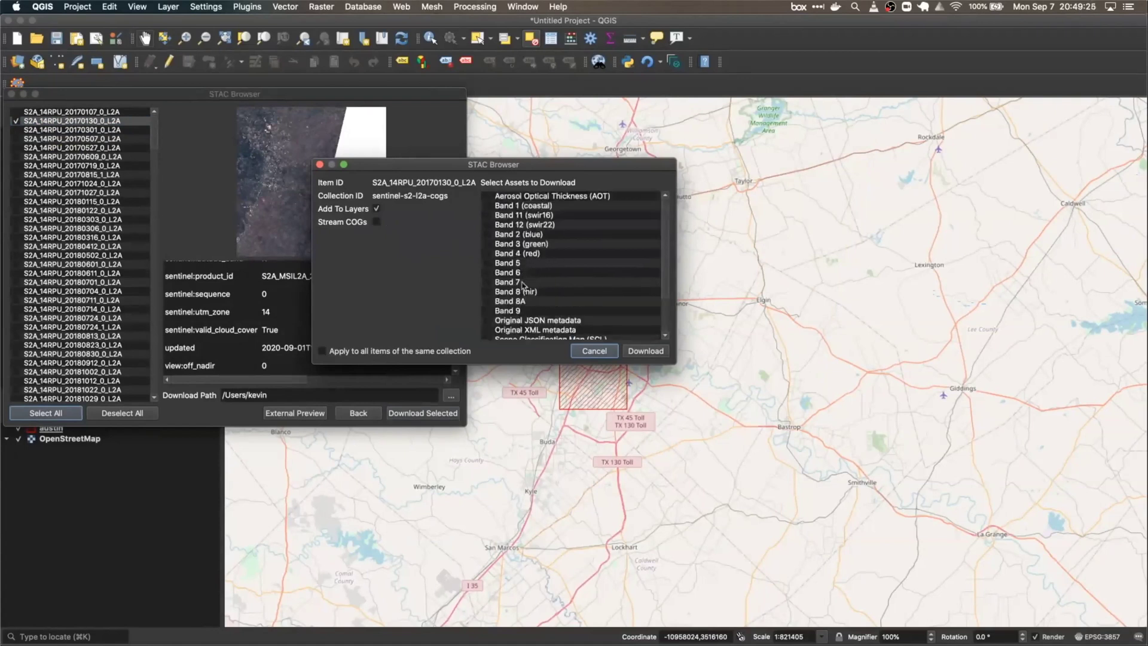
{"action": "scroll", "coordinate": [519, 300], "scroll_direction": "down", "scroll_amount": 3}
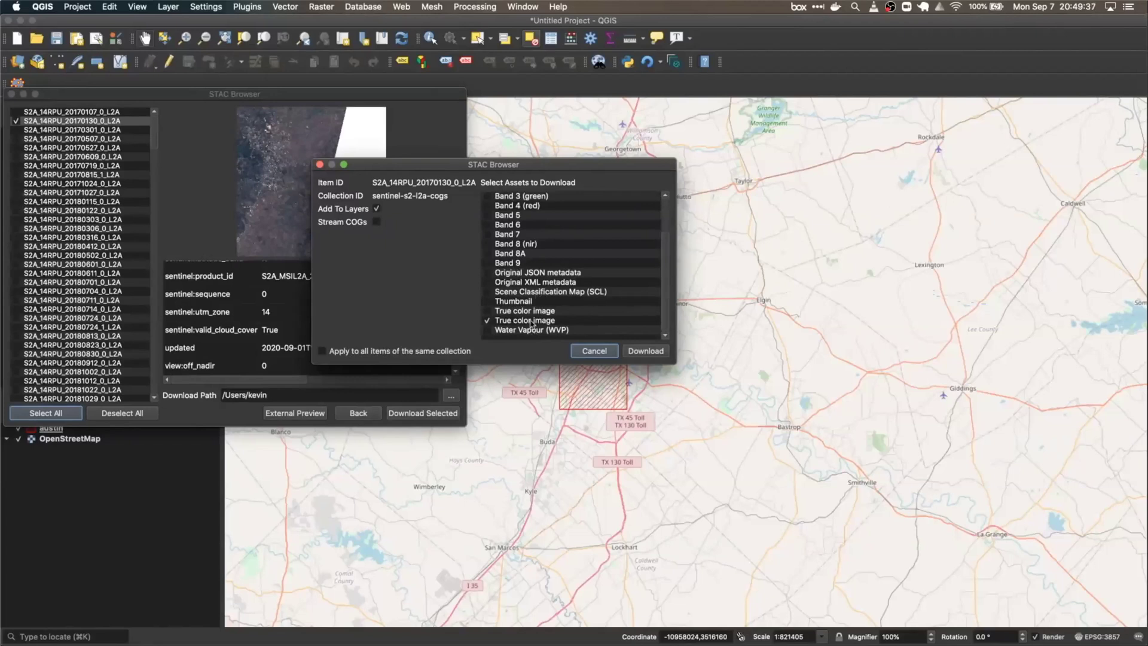
{"action": "left_click", "coordinate": [645, 353]}
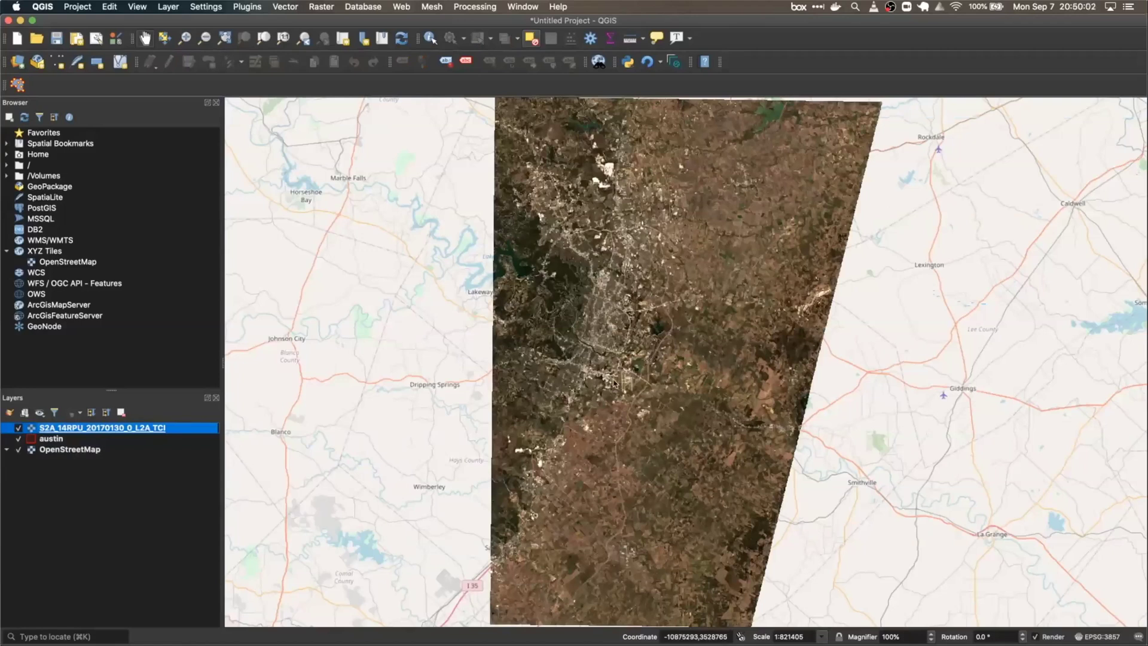
- Inspect the detail of the downloaded true color image around downtown Austin and the river
{"action": "scroll", "coordinate": [622, 383], "scroll_direction": "up", "scroll_amount": 2}
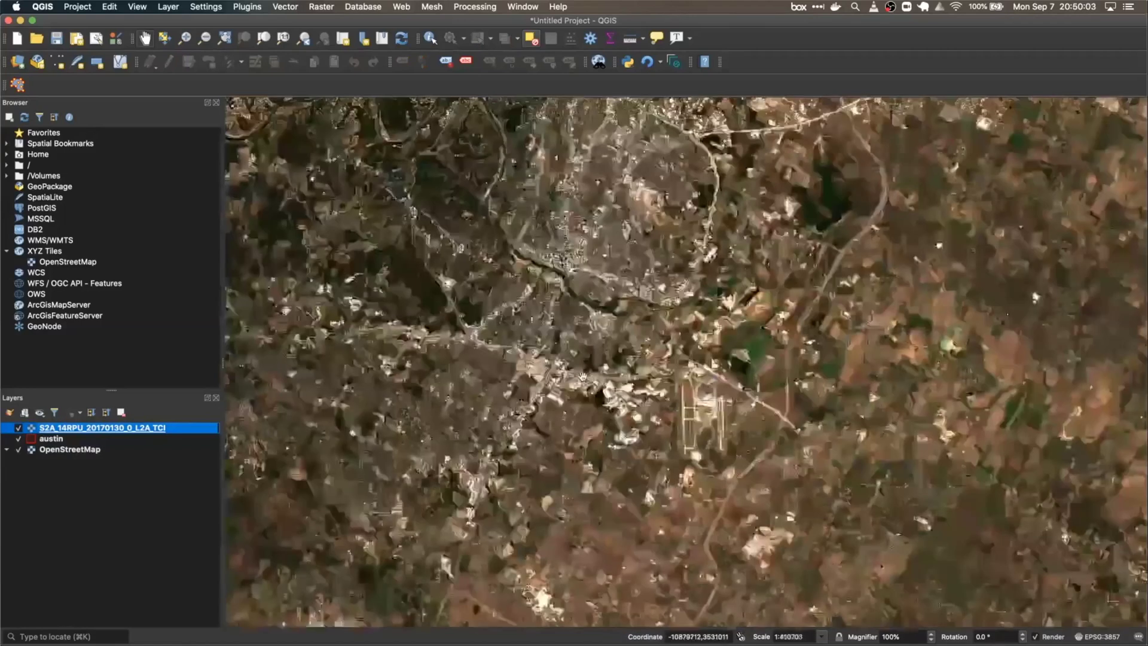
{"action": "scroll", "coordinate": [583, 377], "scroll_direction": "up", "scroll_amount": 3}
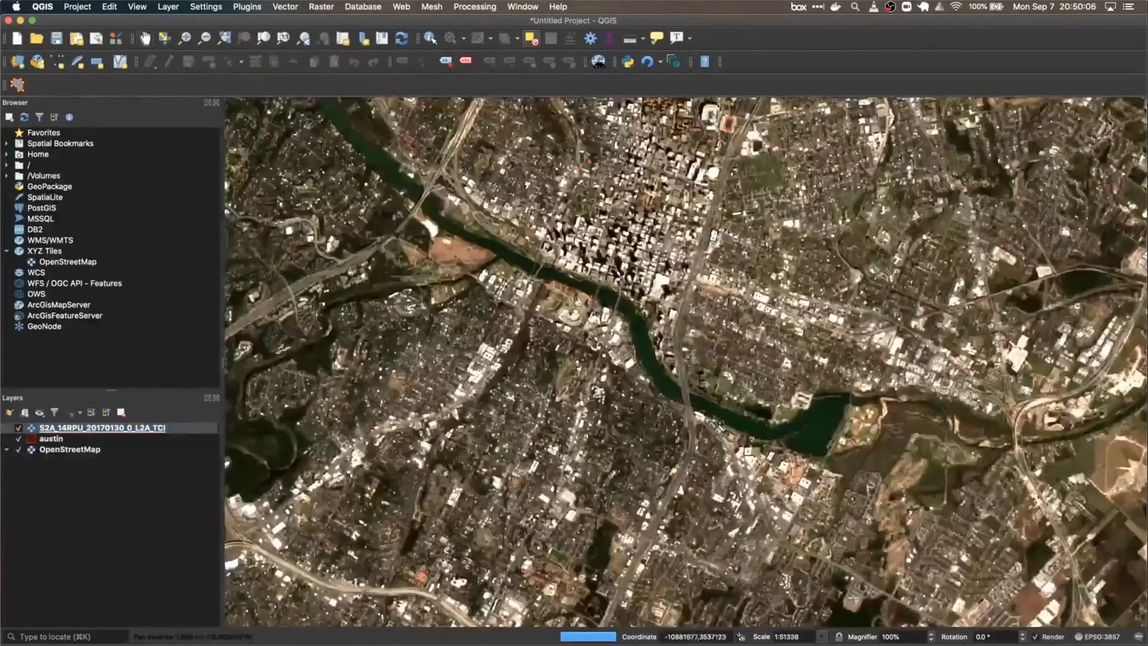
{"action": "left_click_drag", "start_coordinate": [577, 301], "coordinate": [581, 345]}
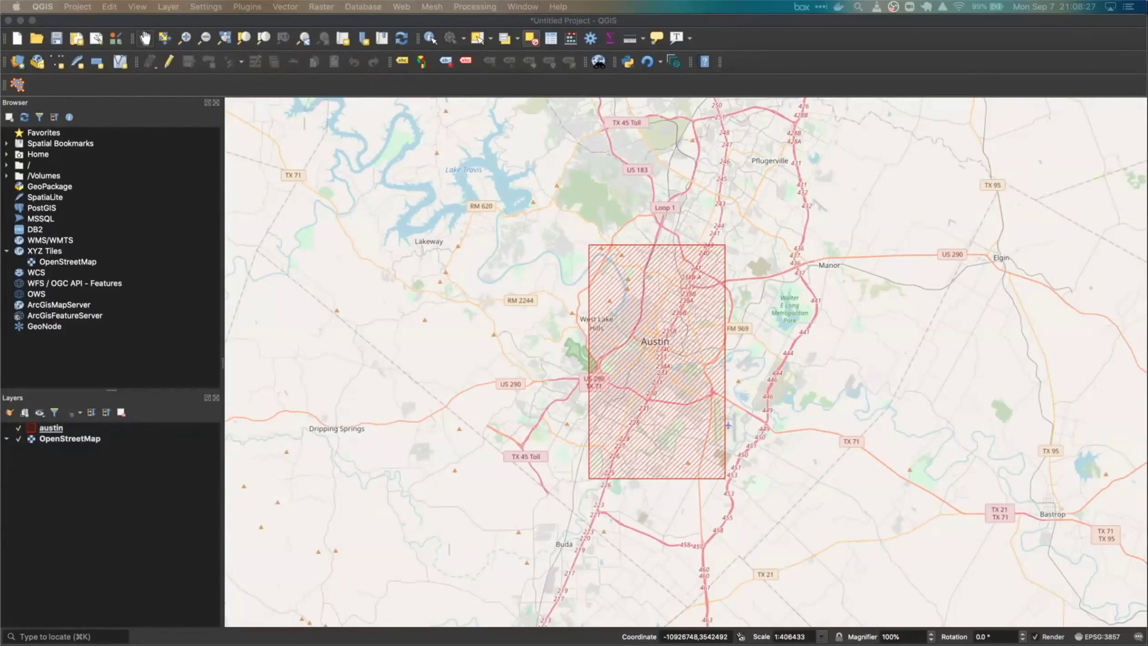
- Search the Sentinel 2 L2A COGs collection under Earth Search within the canvas extent, with the cloud cover filter disabled
{"action": "left_click", "coordinate": [674, 62]}
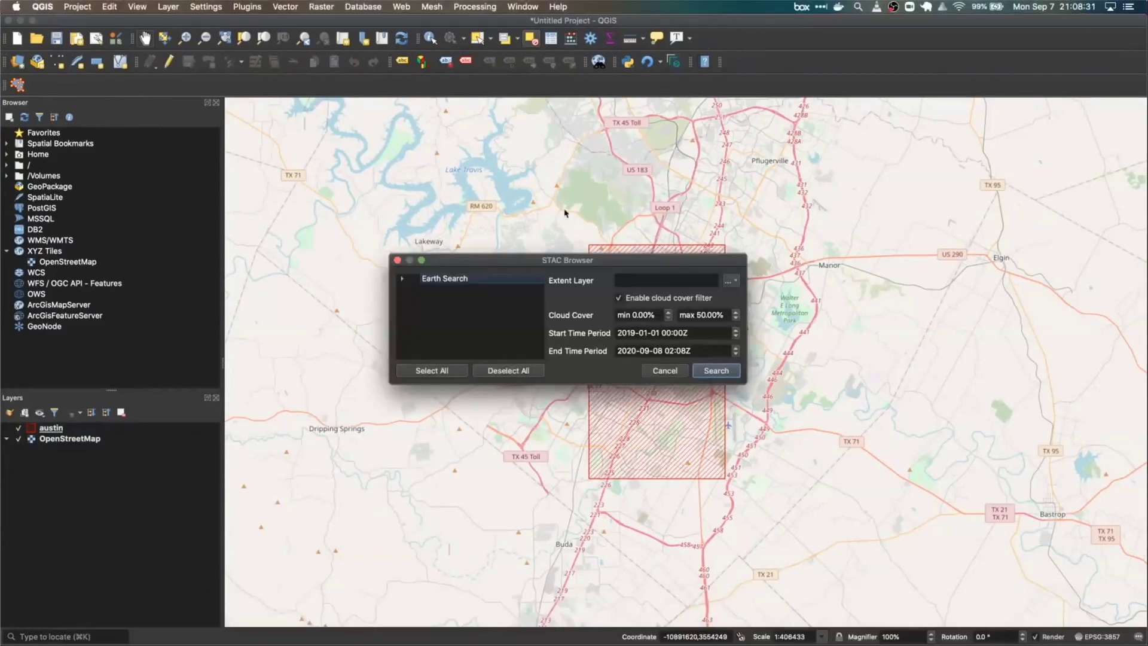
{"action": "left_click", "coordinate": [402, 278]}
{"action": "left_click", "coordinate": [426, 317]}
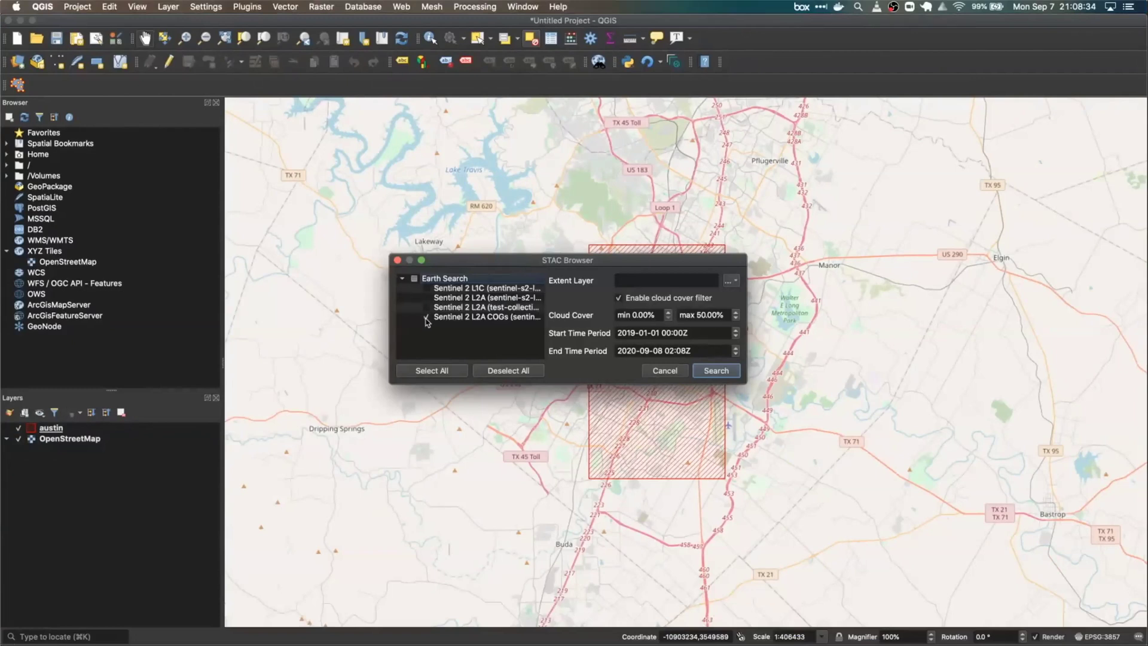
{"action": "left_click", "coordinate": [730, 281]}
{"action": "left_click", "coordinate": [754, 299]}
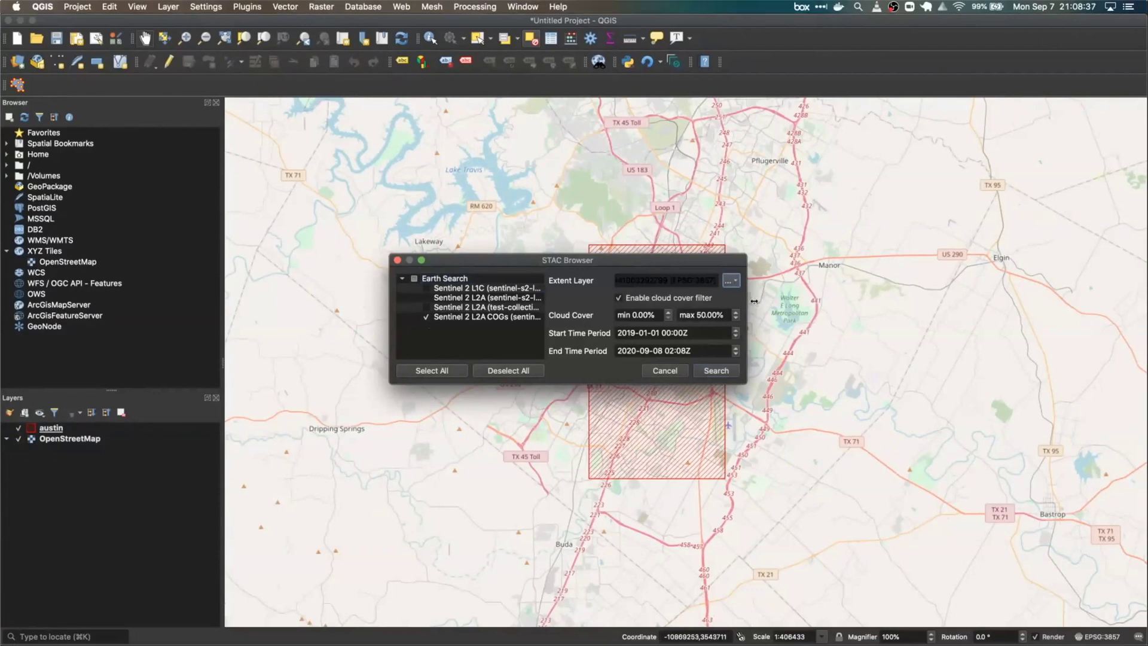
{"action": "left_click", "coordinate": [659, 302]}
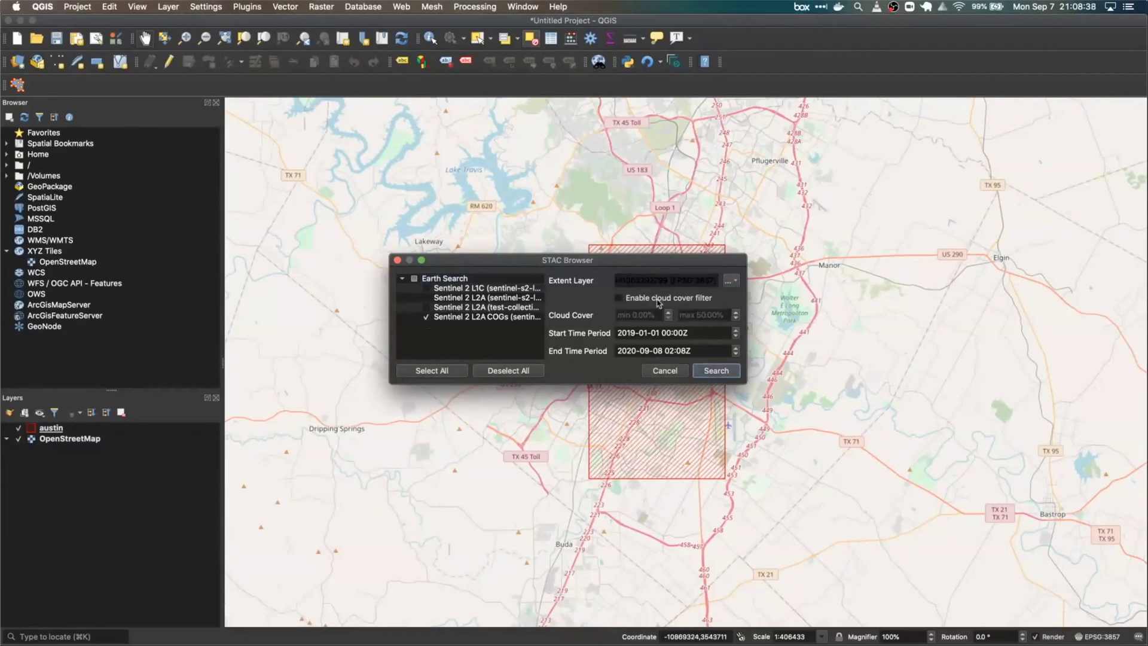
{"action": "left_click", "coordinate": [717, 371]}
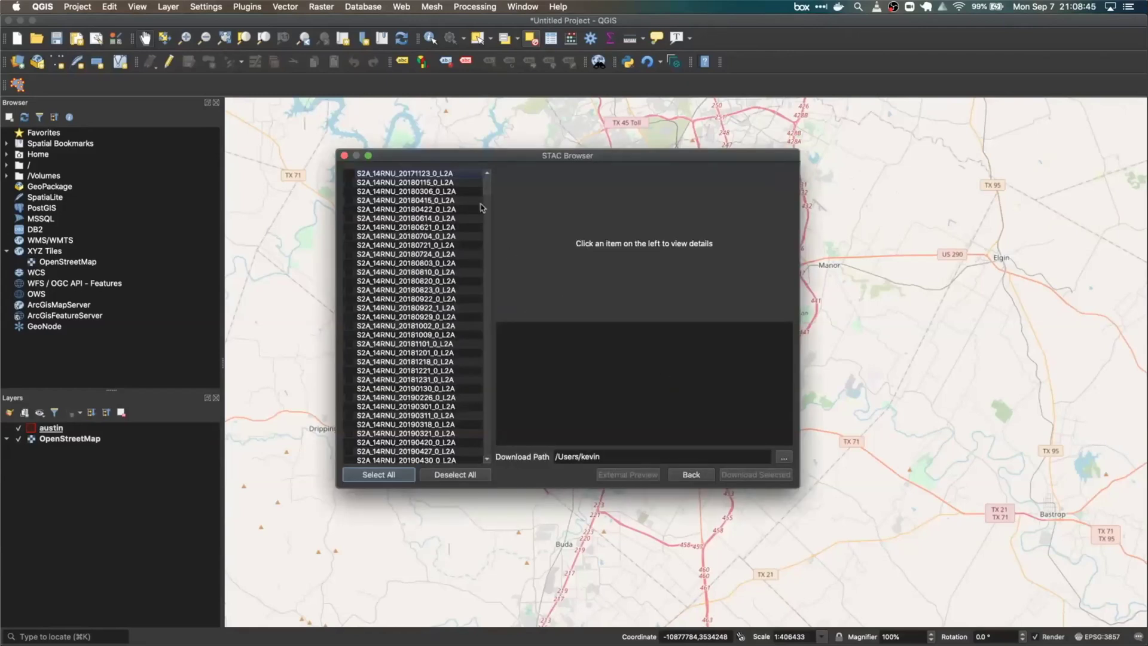
- Examine previews, footprints and metadata of the 14RNU scenes dated 20180115, 20171123, 20180614, 20180621 and 20180704
{"action": "left_click", "coordinate": [442, 184]}
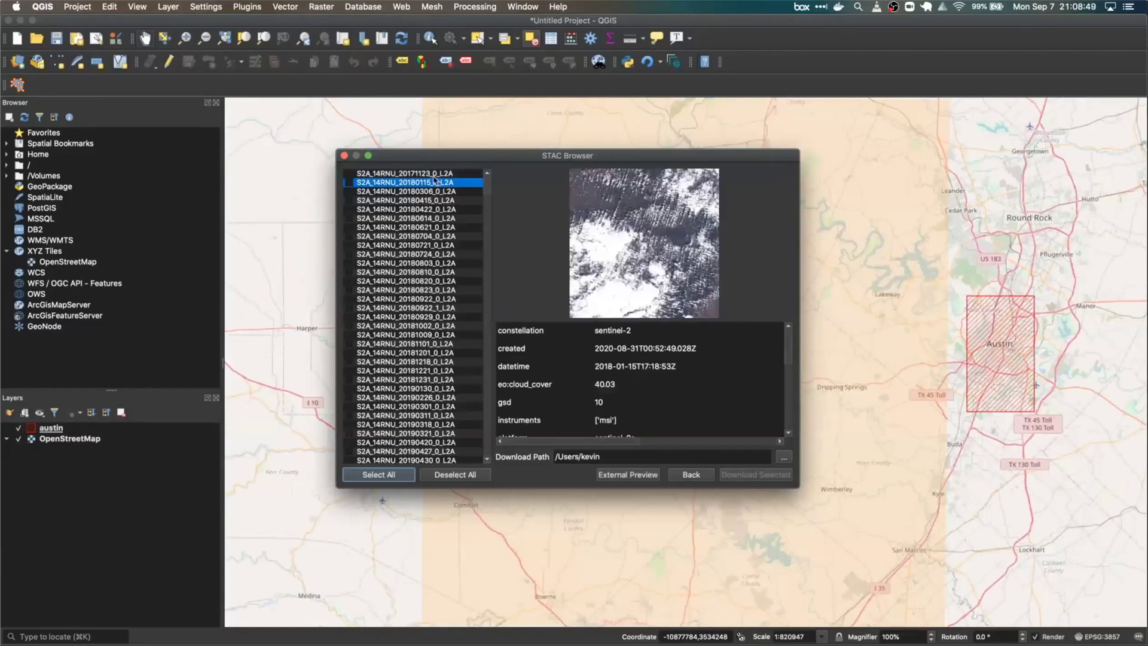
{"action": "left_click", "coordinate": [435, 176]}
{"action": "left_click", "coordinate": [431, 219]}
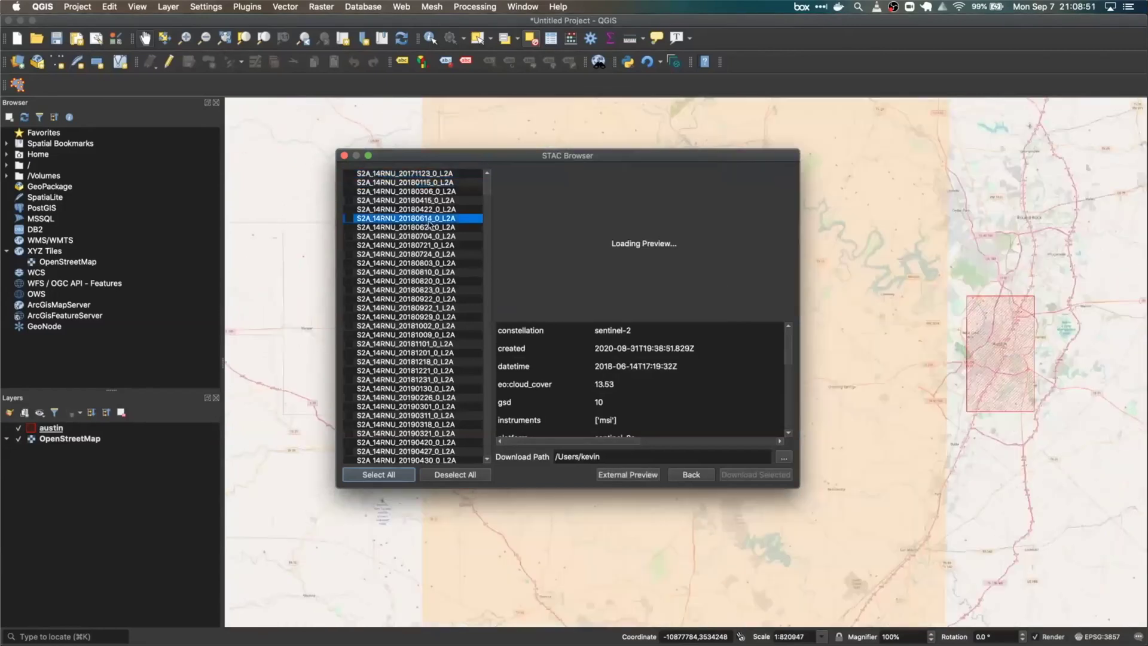
{"action": "left_click", "coordinate": [425, 228]}
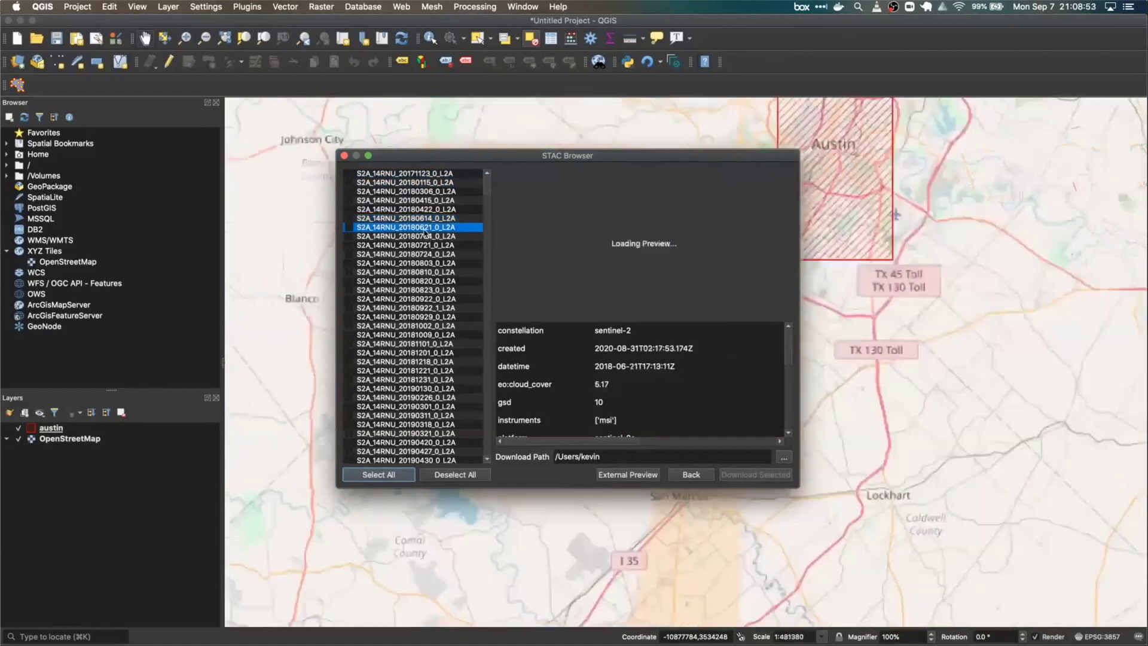
{"action": "left_click", "coordinate": [428, 237]}
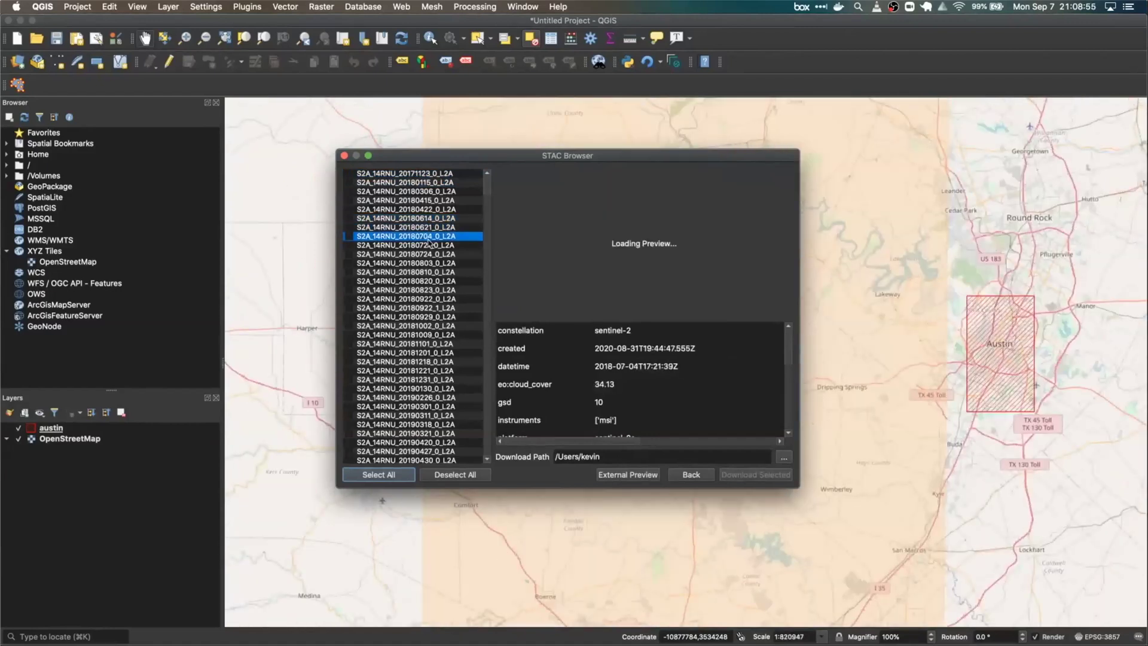
- Add the second True color image asset of scene S2A_14RNU_20180704_0_L2A as a layer, with Stream COGs and Add To Layers enabled
{"action": "key", "text": "space"}
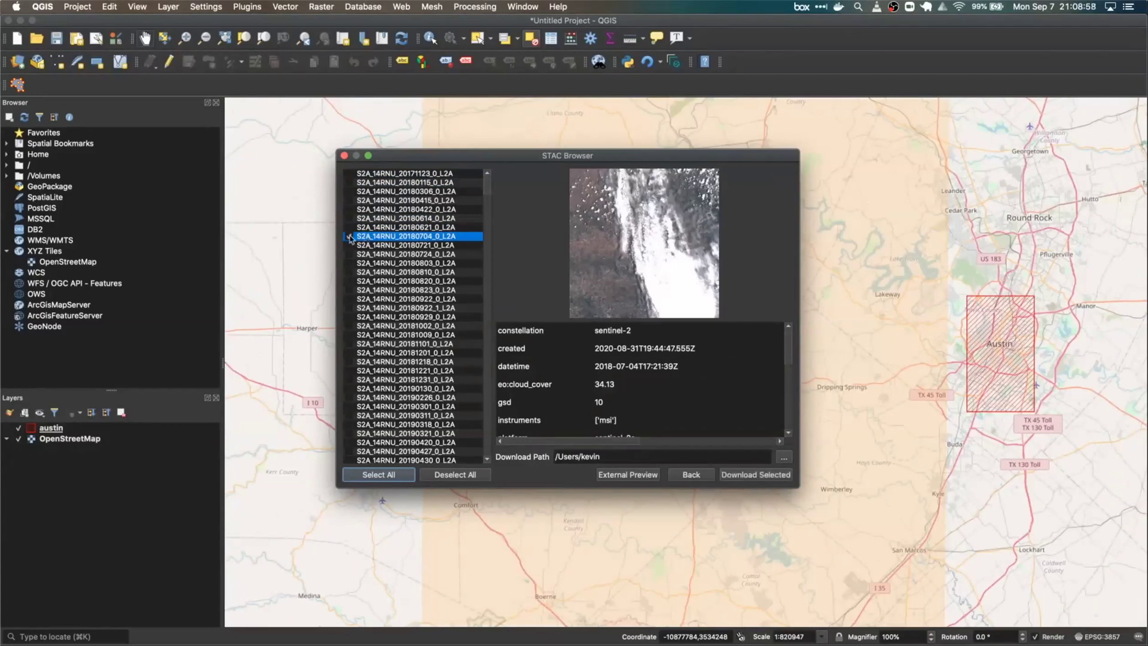
{"action": "left_click", "coordinate": [750, 476]}
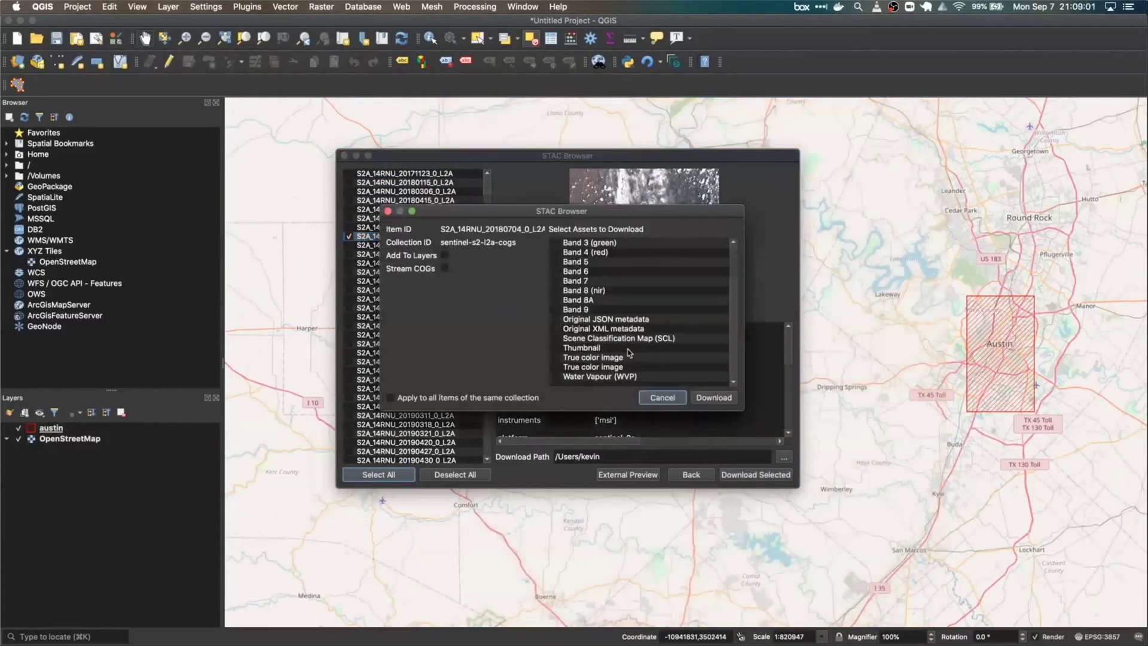
{"action": "left_click", "coordinate": [570, 368]}
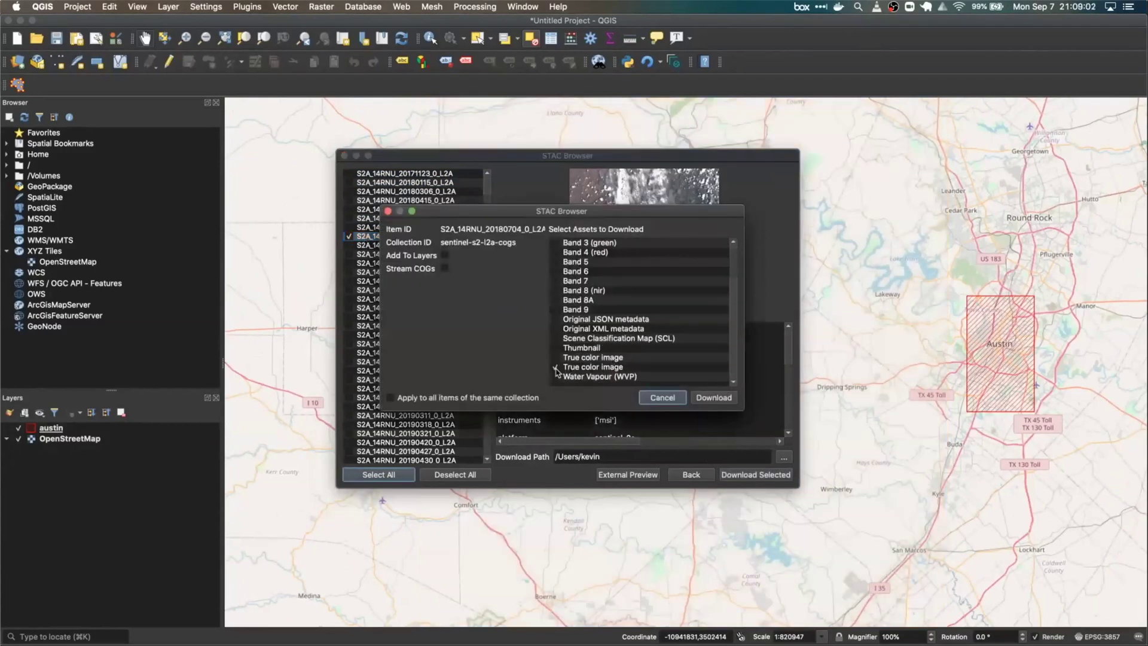
{"action": "left_click", "coordinate": [445, 269]}
{"action": "left_click", "coordinate": [445, 256]}
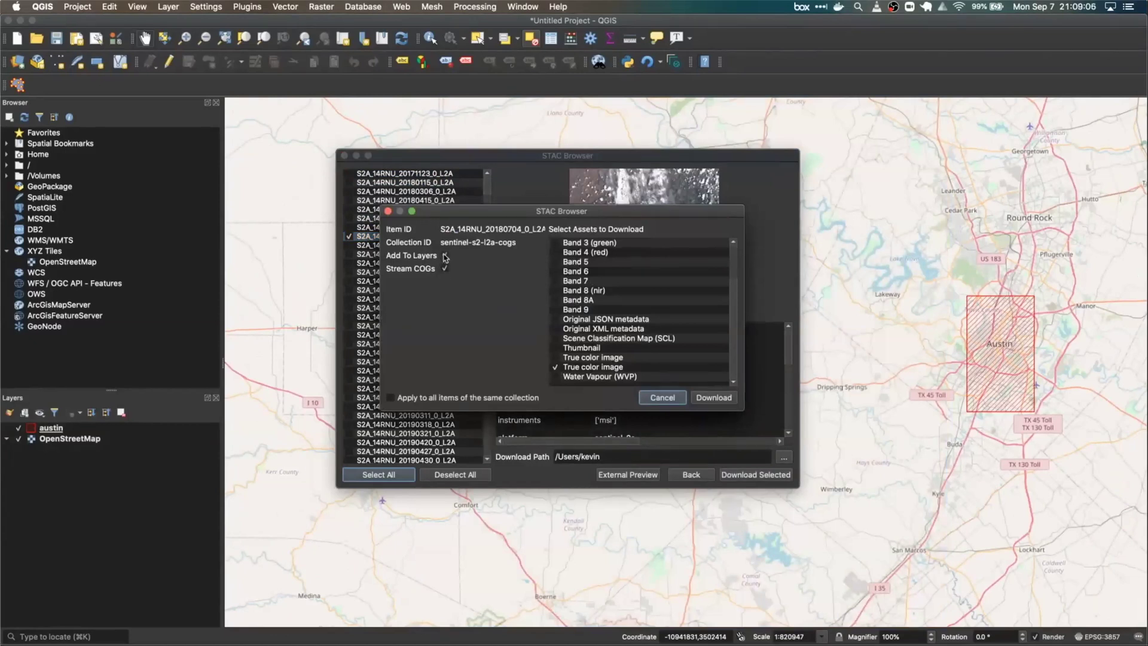
{"action": "left_click", "coordinate": [721, 399]}
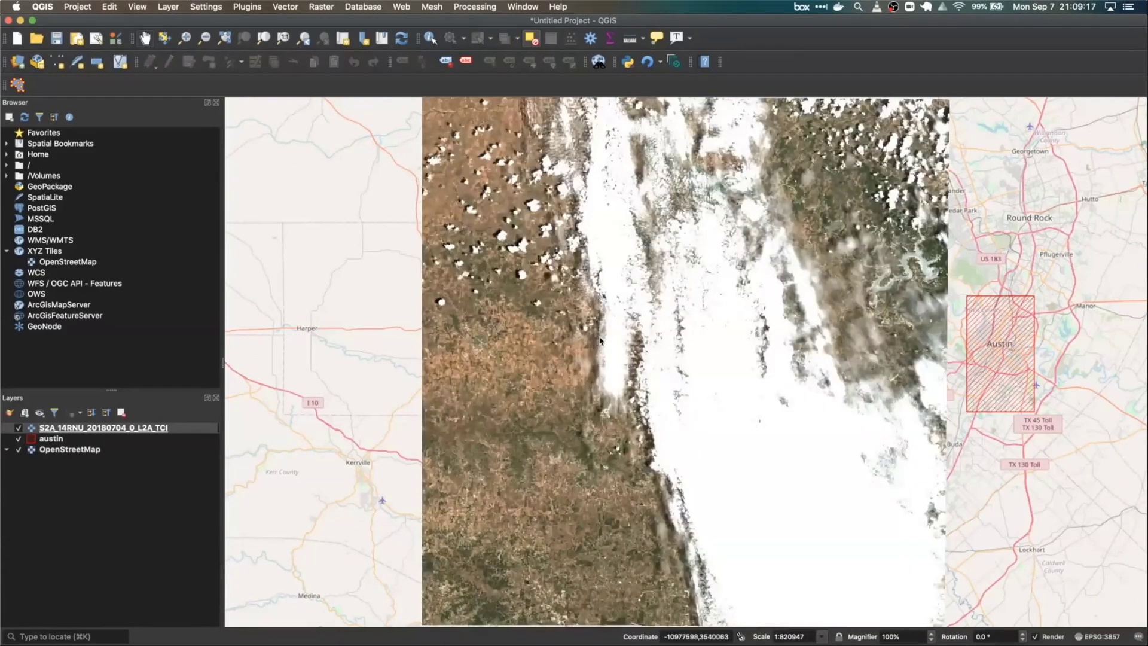
- Inspect the streamed S2A_14RNU_20180704_0_L2A true color layer up close across its cloudy area
{"action": "scroll", "coordinate": [592, 342], "scroll_direction": "up", "scroll_amount": 1}
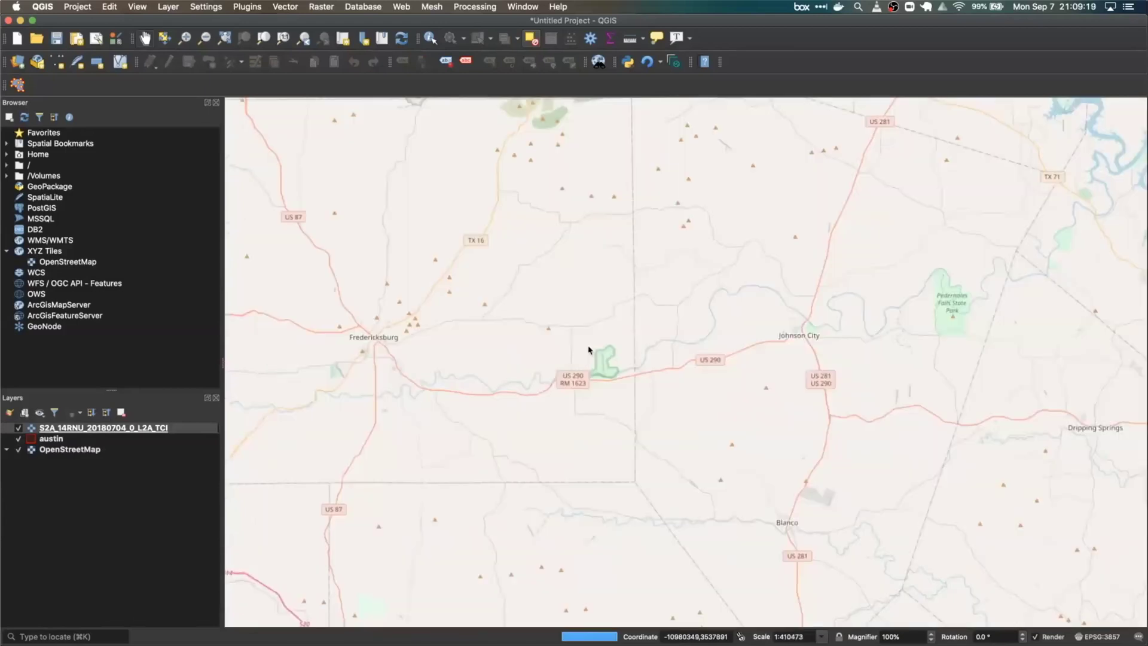
{"action": "scroll", "coordinate": [586, 347], "scroll_direction": "up", "scroll_amount": 3}
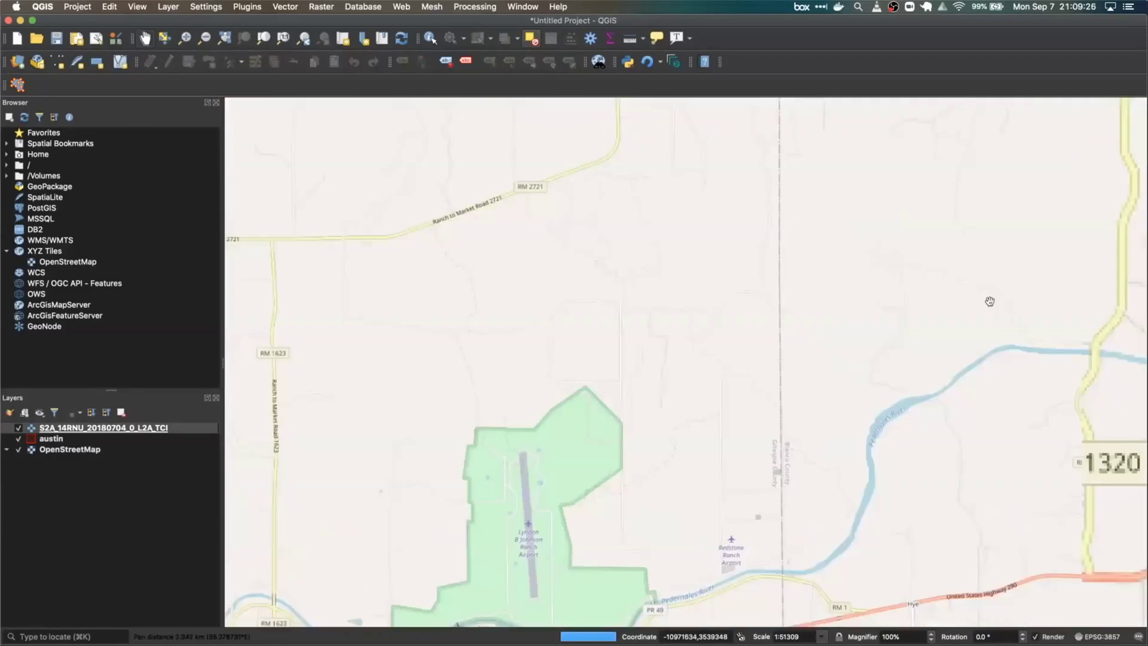
{"action": "left_click_drag", "start_coordinate": [990, 303], "coordinate": [759, 395]}
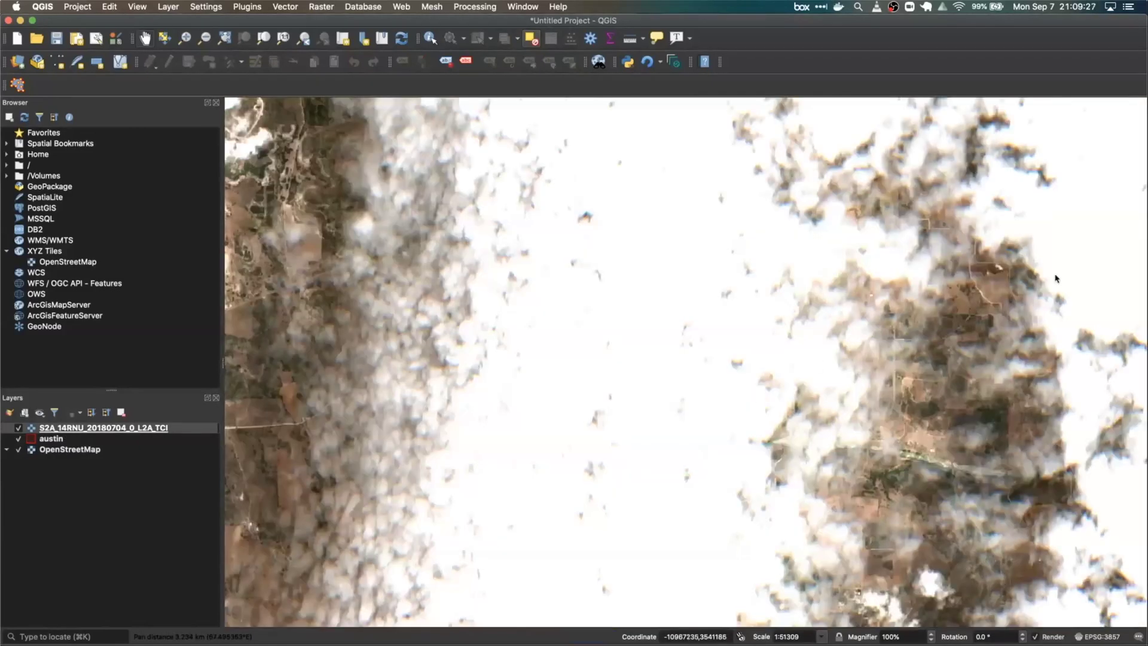
{"action": "left_click_drag", "start_coordinate": [1054, 274], "coordinate": [778, 371]}
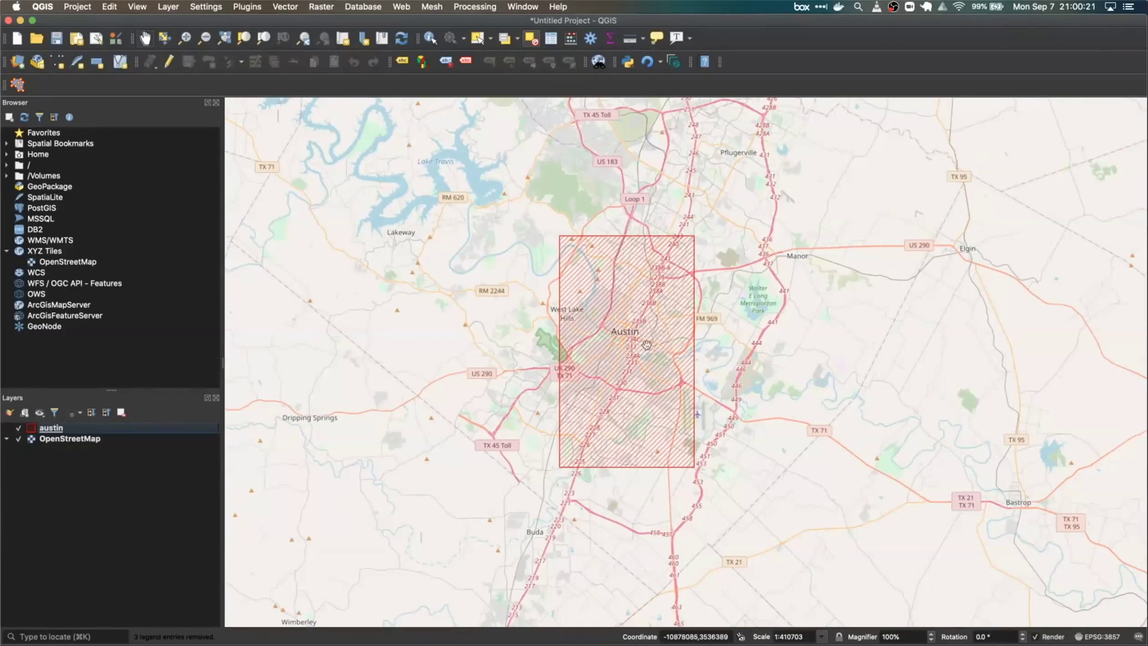
- Search the Sentinel 2 L2A COGs collection within the austin layer's extent, with the cloud cover filter disabled
{"action": "left_click", "coordinate": [677, 67]}
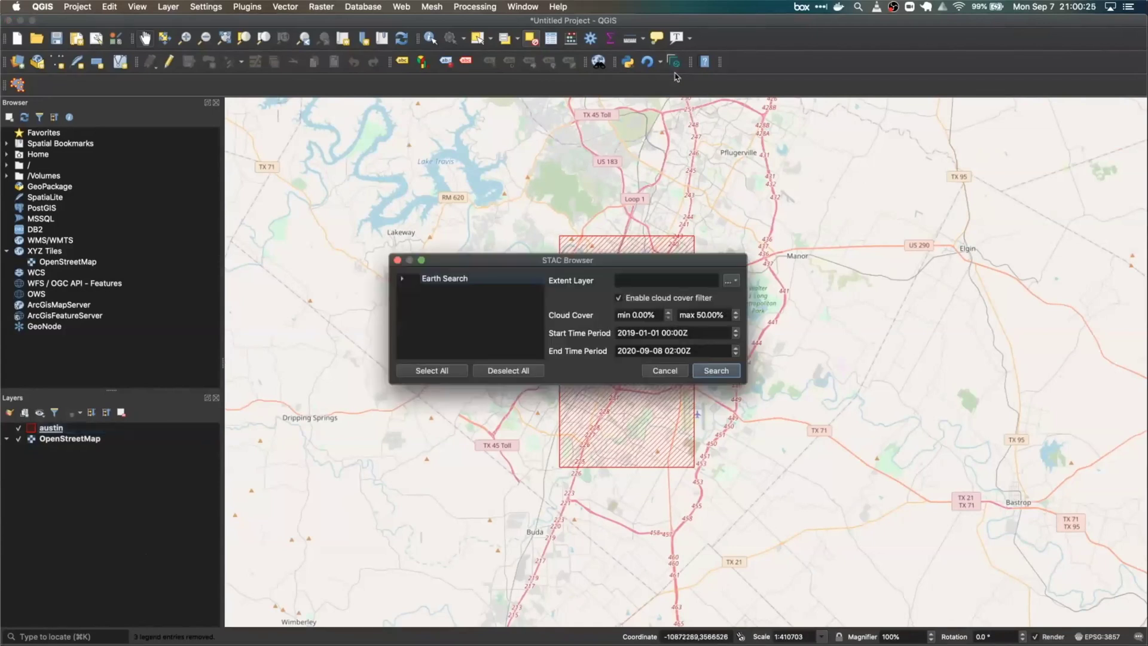
{"action": "left_click", "coordinate": [402, 279]}
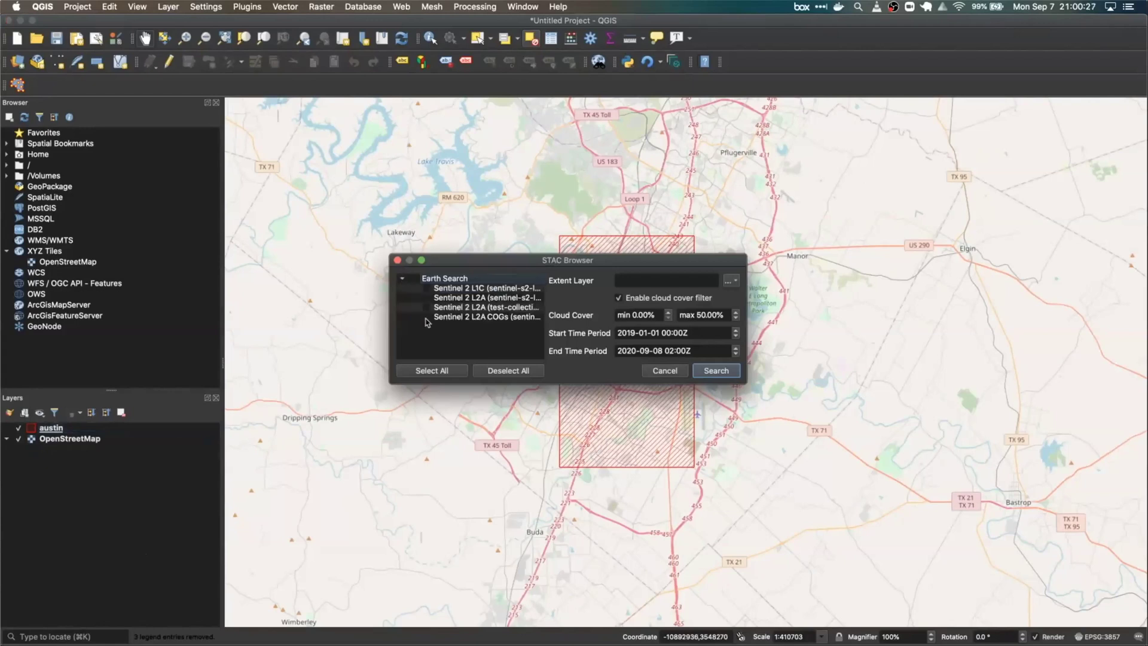
{"action": "left_click", "coordinate": [731, 281]}
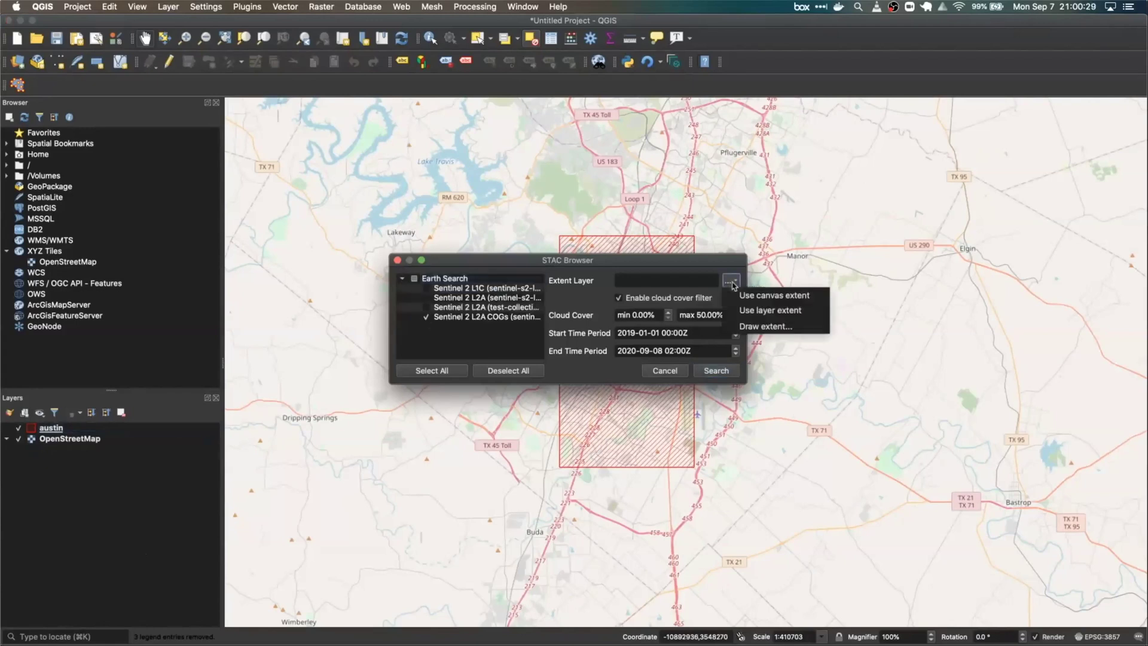
{"action": "left_click", "coordinate": [757, 311]}
{"action": "left_click", "coordinate": [593, 329]}
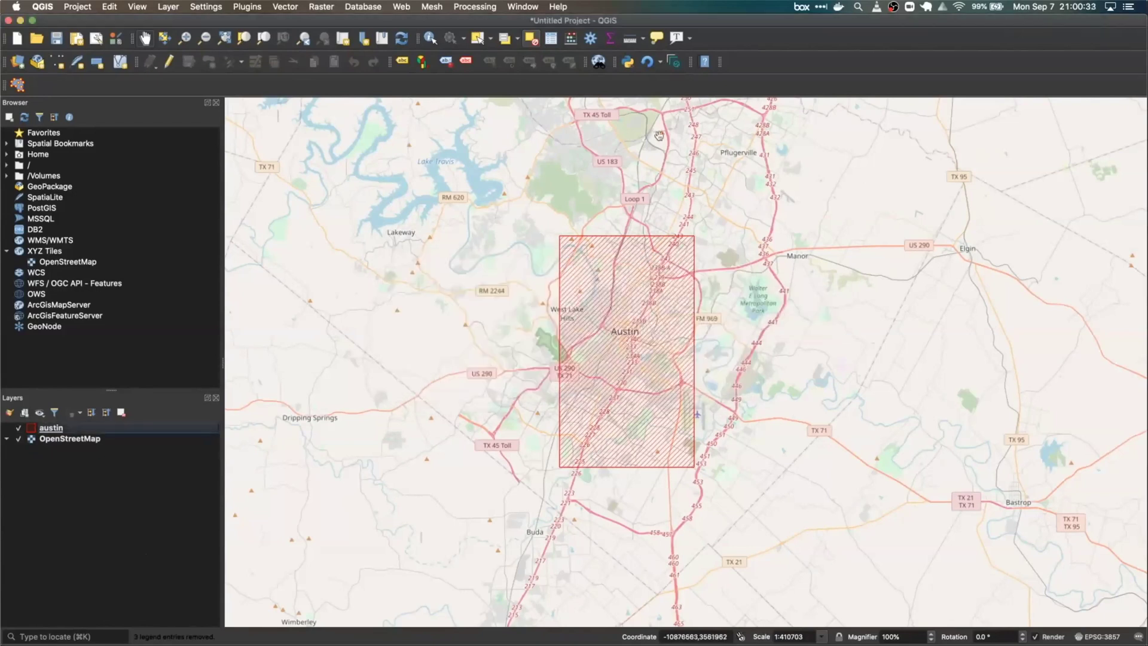
{"action": "left_click", "coordinate": [674, 63]}
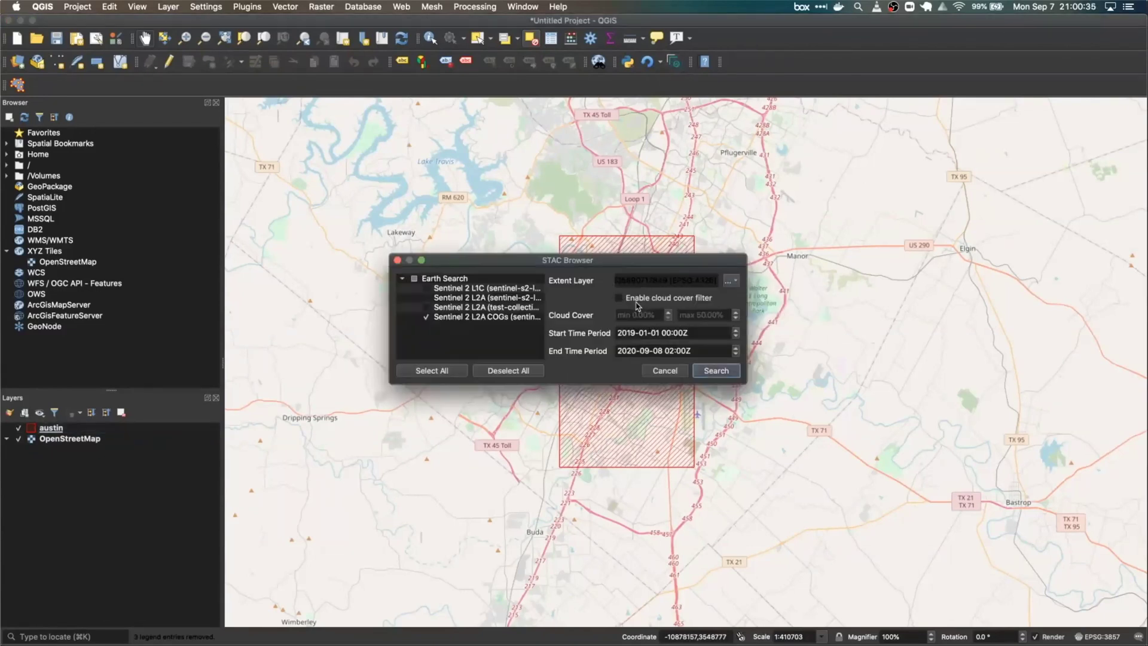
{"action": "left_click", "coordinate": [727, 373]}
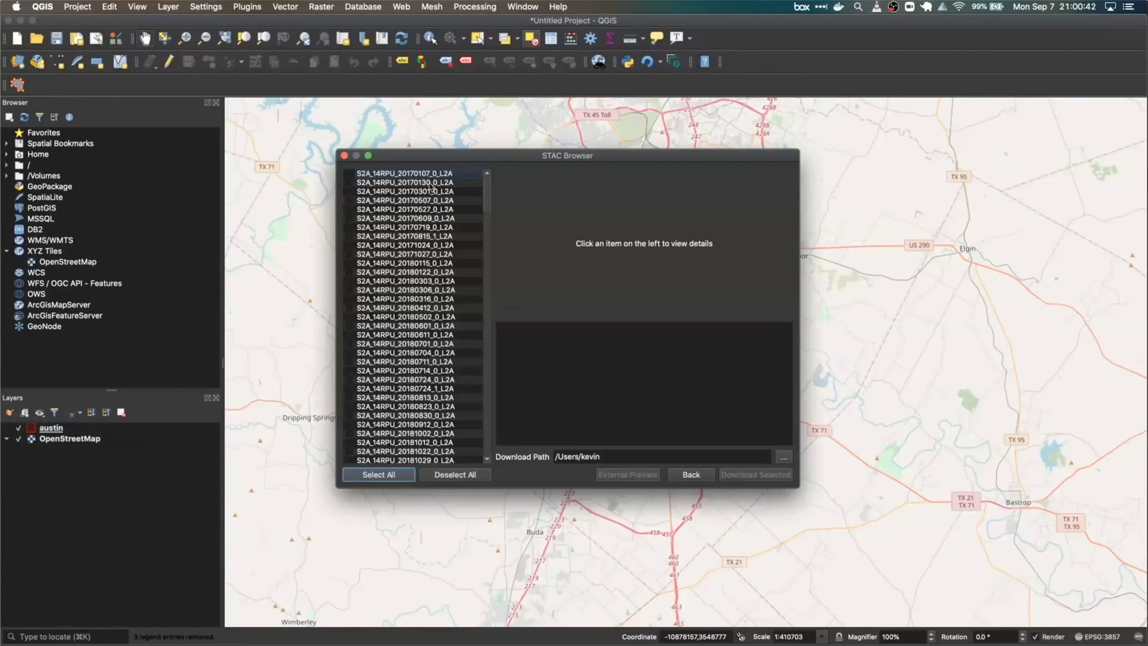
- Download Band 4 (red) and Band 8 (nir) of scene S2A_14RPU_20170130_0_L2A with Add To Layers enabled
{"action": "left_click", "coordinate": [425, 175]}
{"action": "left_click", "coordinate": [425, 183]}
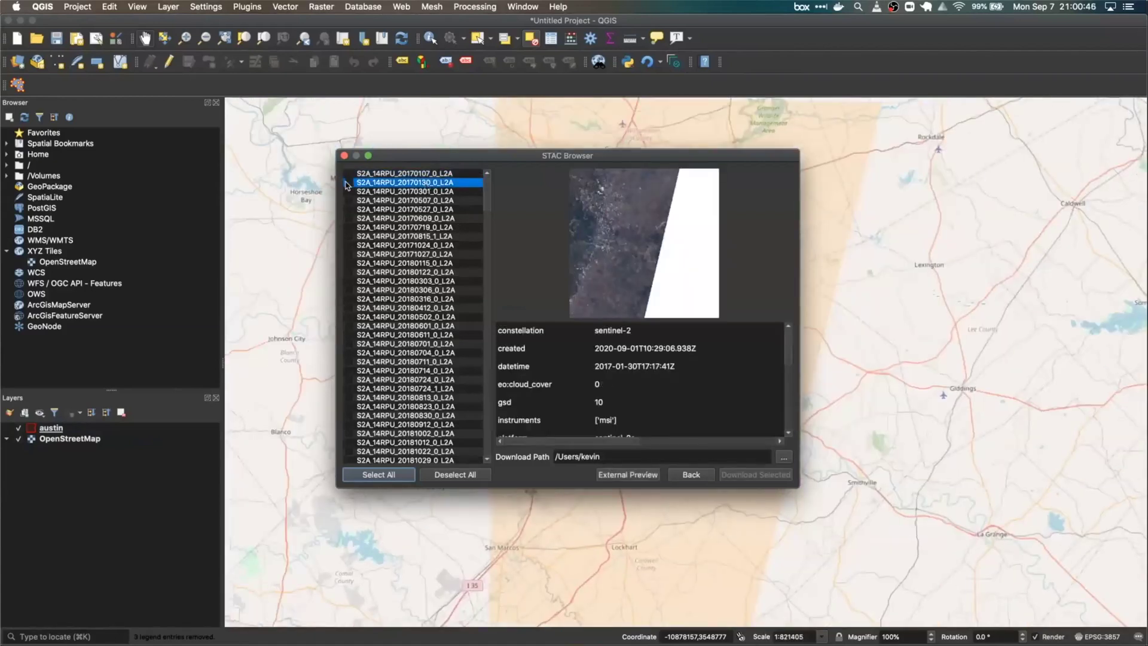
{"action": "left_click", "coordinate": [348, 183]}
{"action": "left_click", "coordinate": [747, 475]}
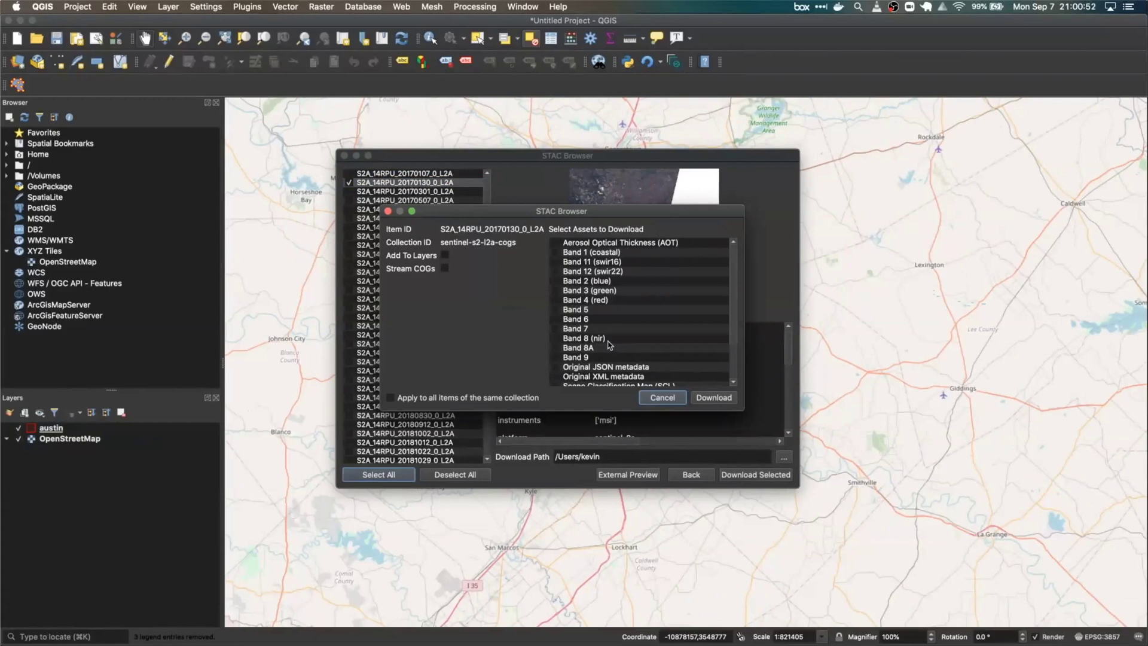
{"action": "left_click", "coordinate": [555, 338]}
{"action": "left_click", "coordinate": [555, 301]}
{"action": "left_click", "coordinate": [445, 256]}
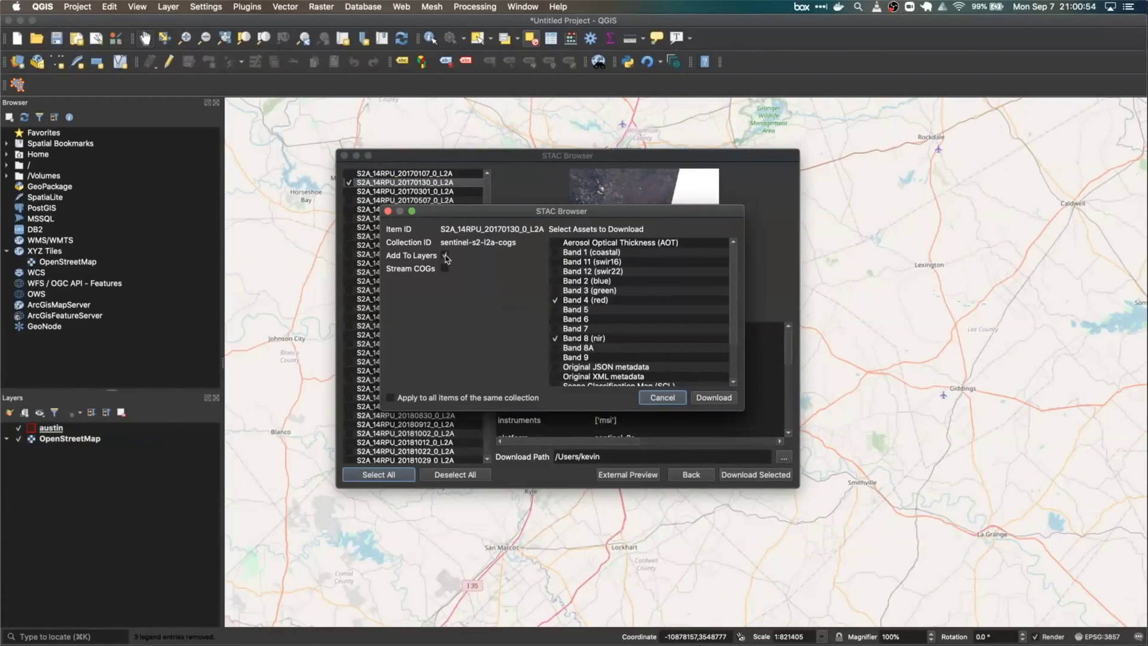
{"action": "left_click", "coordinate": [714, 398]}
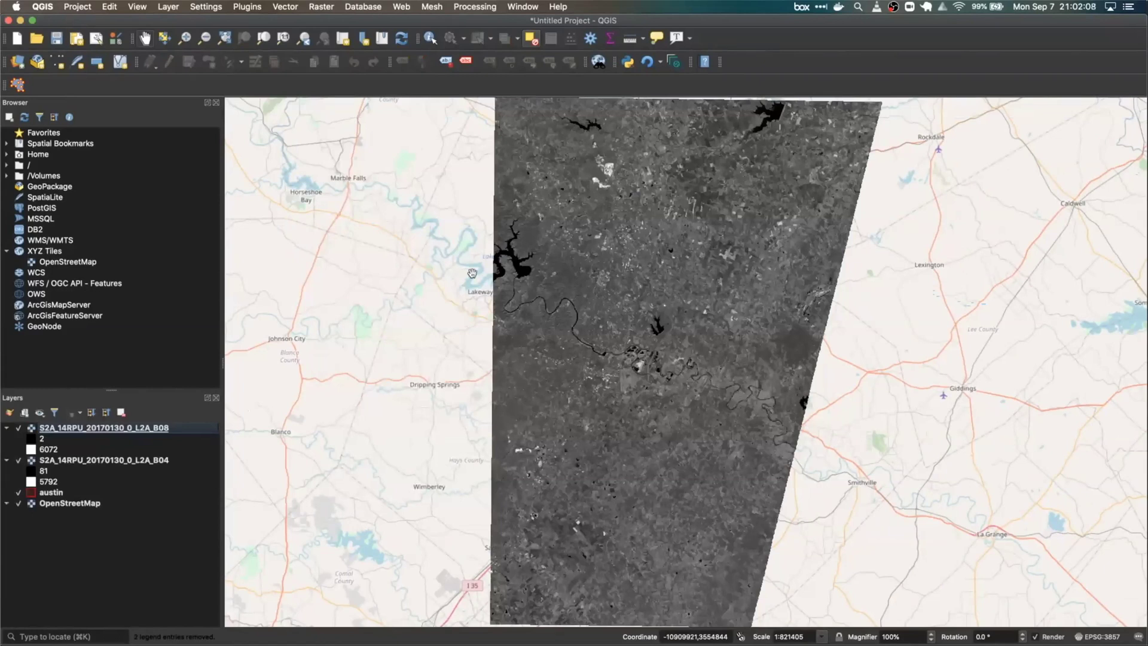
- Clip the S2A_14RPU_20170130_0_L2A_B08 raster to the austin layer's extent, saving the output as b8.tif on the Desktop
{"action": "left_click", "coordinate": [326, 7]}
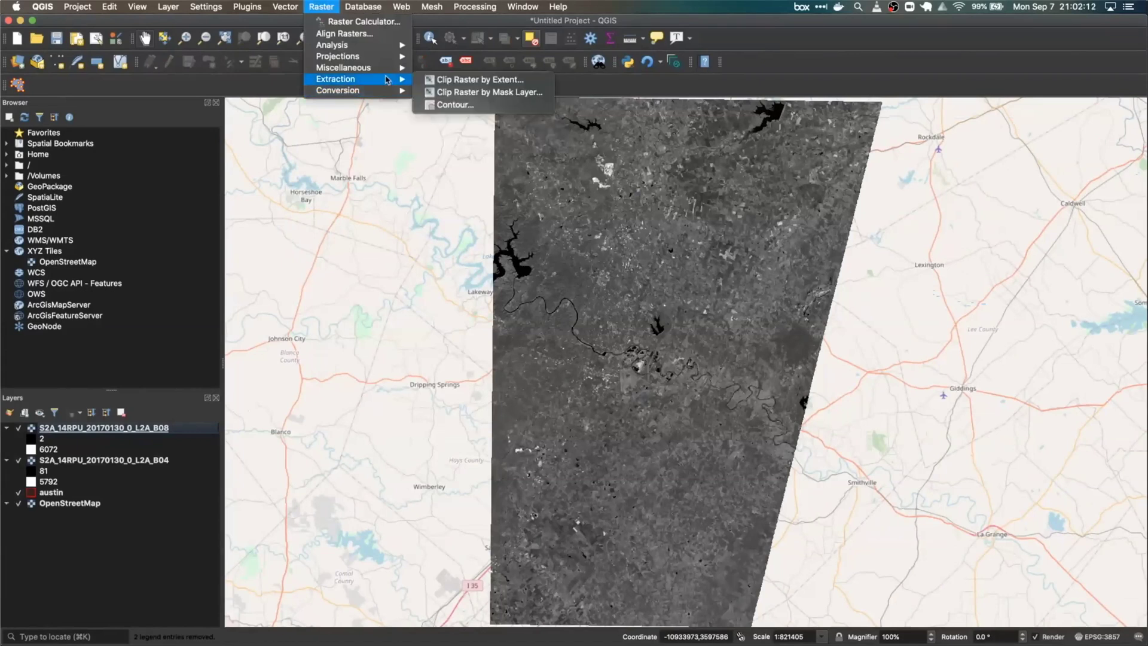
{"action": "mouse_move", "coordinate": [388, 85]}
{"action": "left_click", "coordinate": [454, 80]}
{"action": "left_click", "coordinate": [751, 179]}
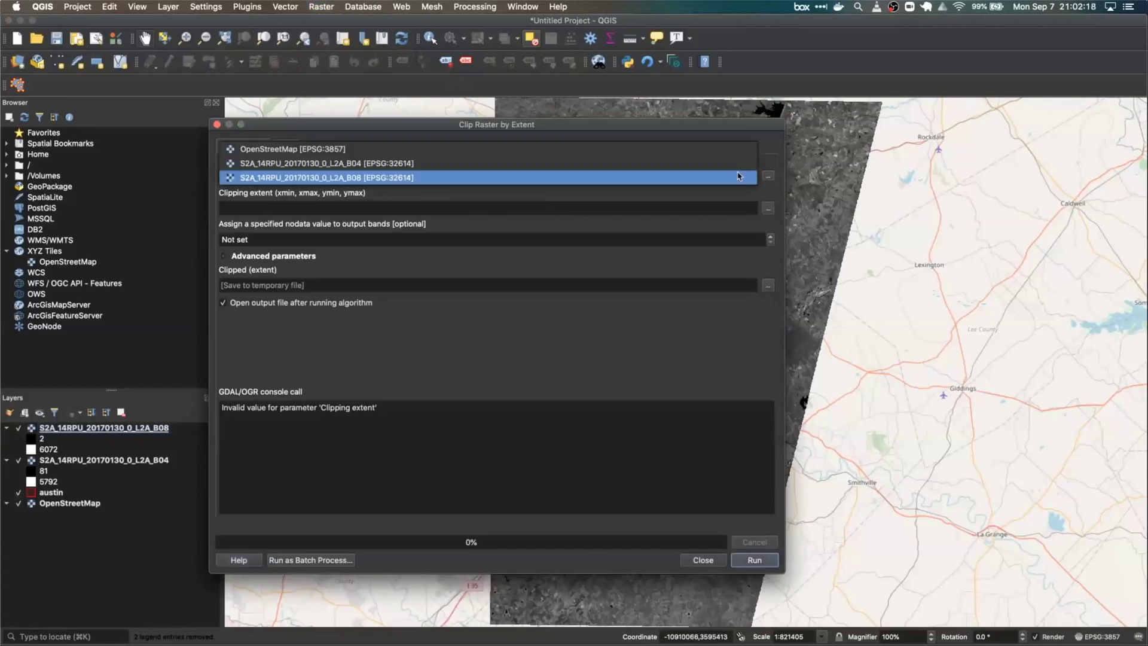
{"action": "left_click", "coordinate": [546, 178]}
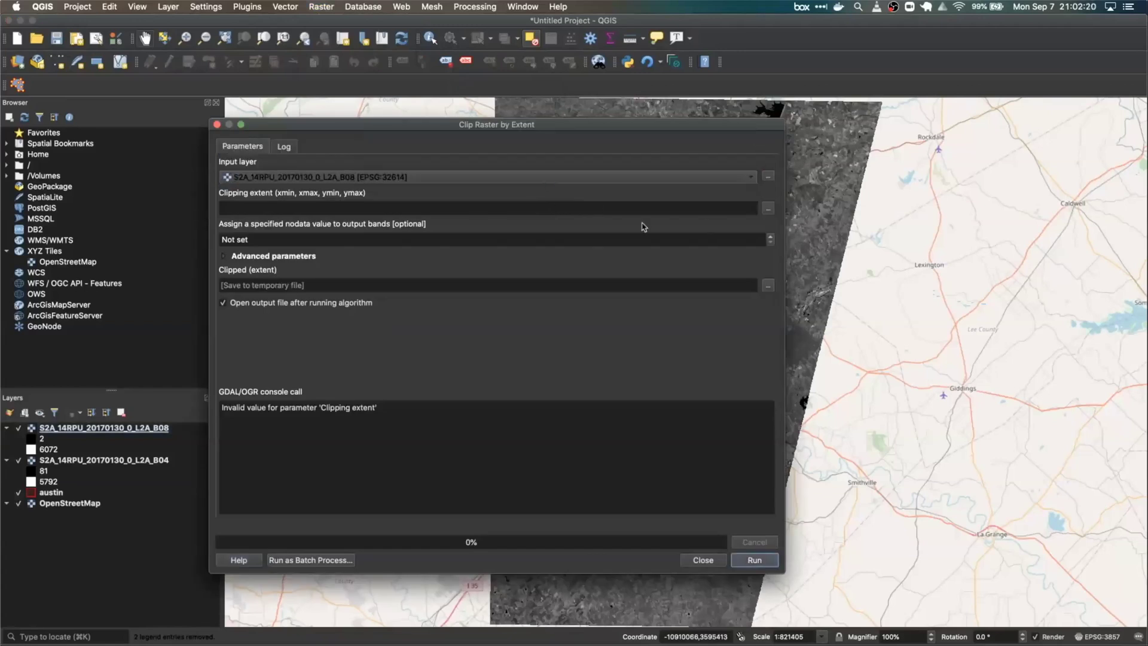
{"action": "left_click", "coordinate": [768, 209]}
{"action": "left_click", "coordinate": [820, 245]}
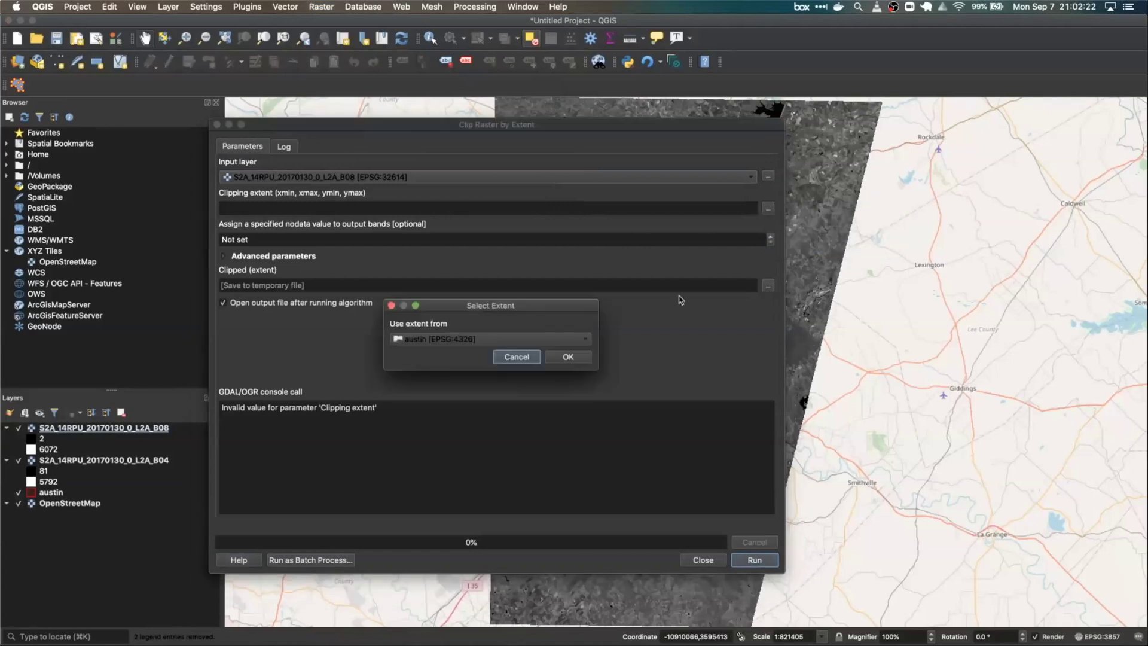
{"action": "left_click", "coordinate": [568, 353]}
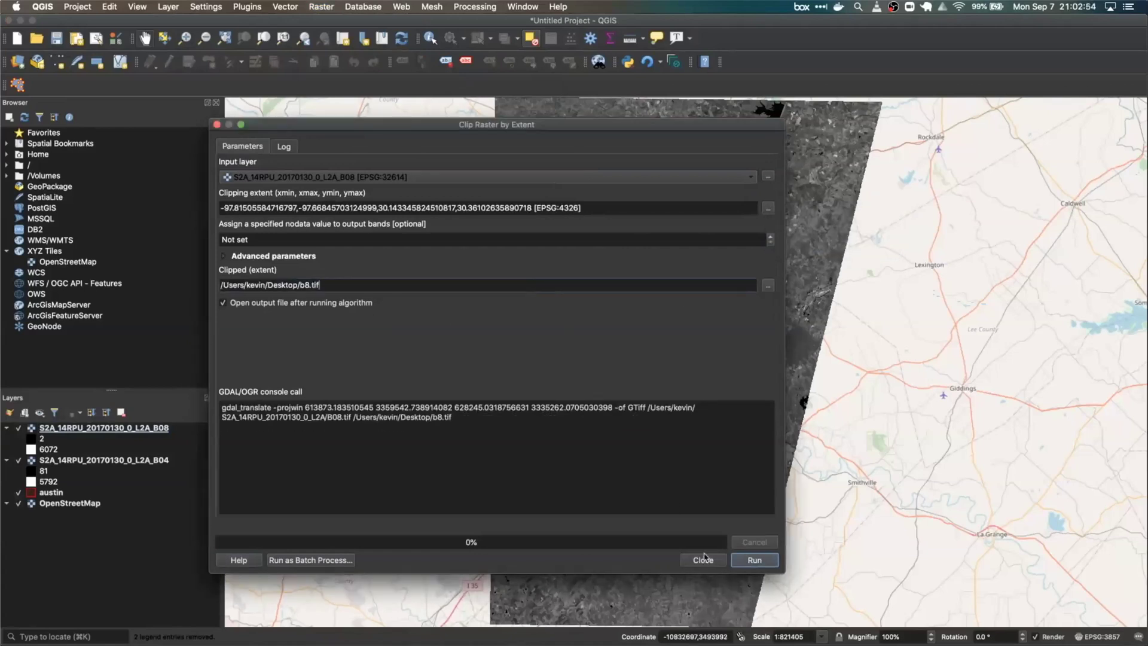
{"action": "left_click", "coordinate": [764, 562]}
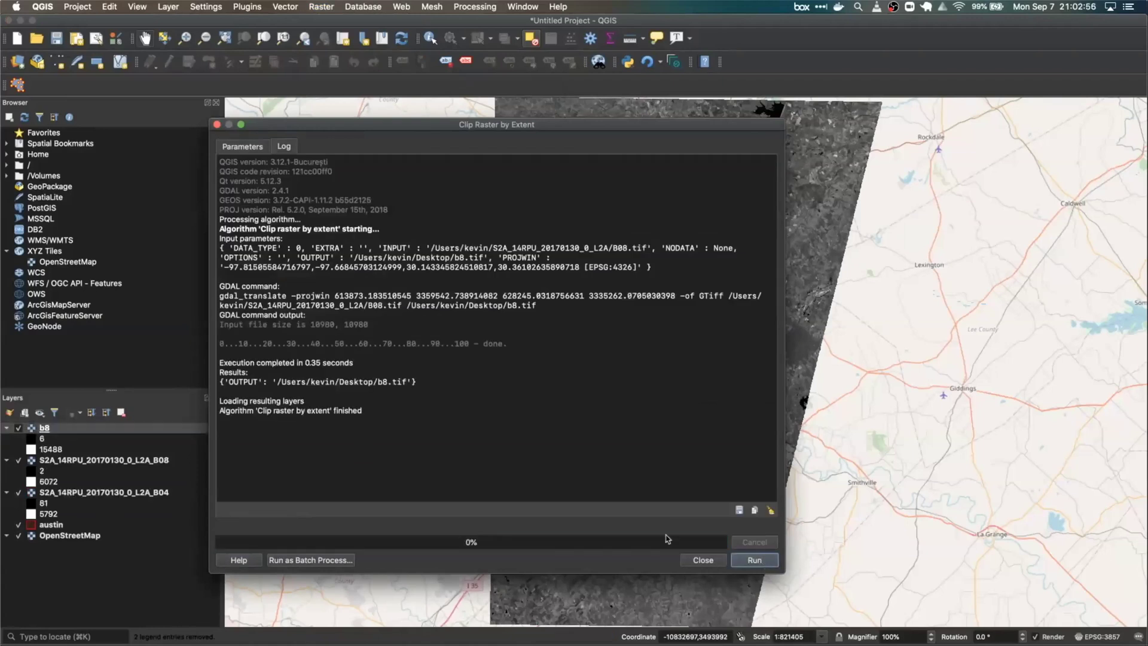
- Clip the S2A_14RPU_20170130_0_L2A_B04 raster to the same extent, saving the output as b4.tif on the Desktop
{"action": "left_click", "coordinate": [241, 152]}
{"action": "left_click", "coordinate": [413, 180]}
{"action": "left_click", "coordinate": [394, 166]}
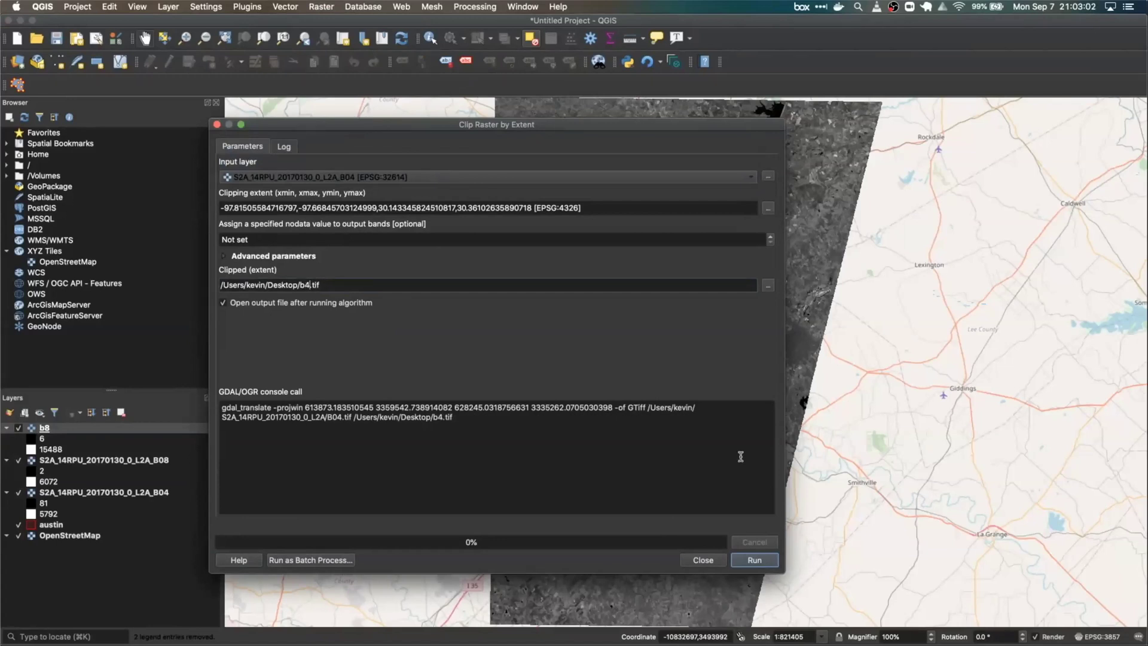
{"action": "left_click", "coordinate": [755, 560]}
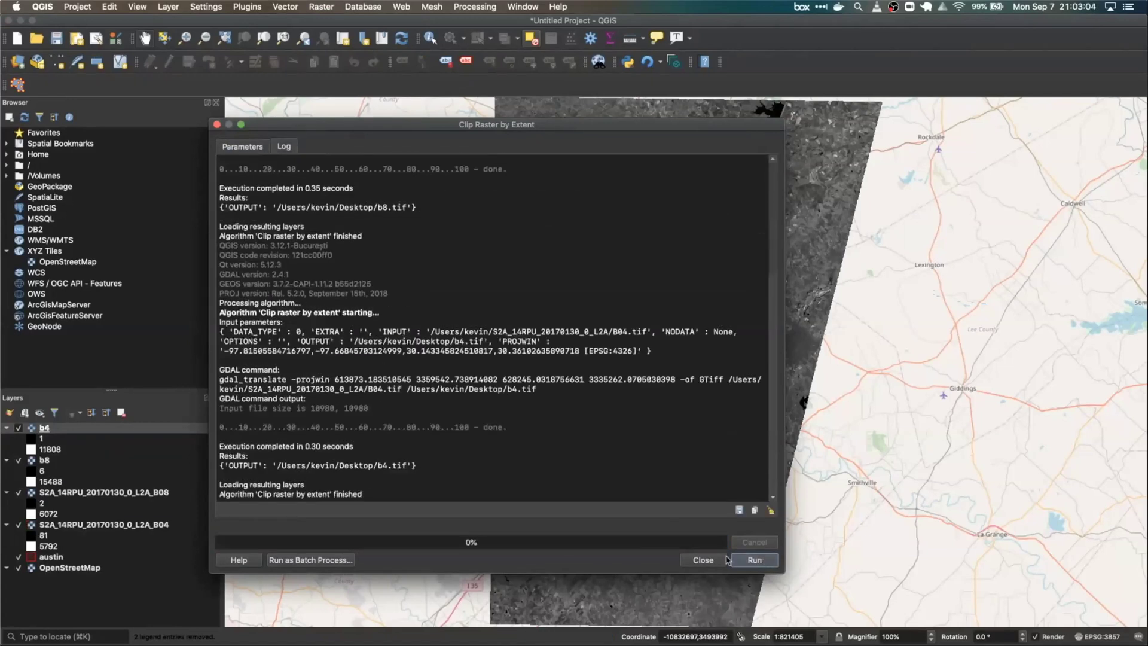
{"action": "left_click", "coordinate": [716, 563]}
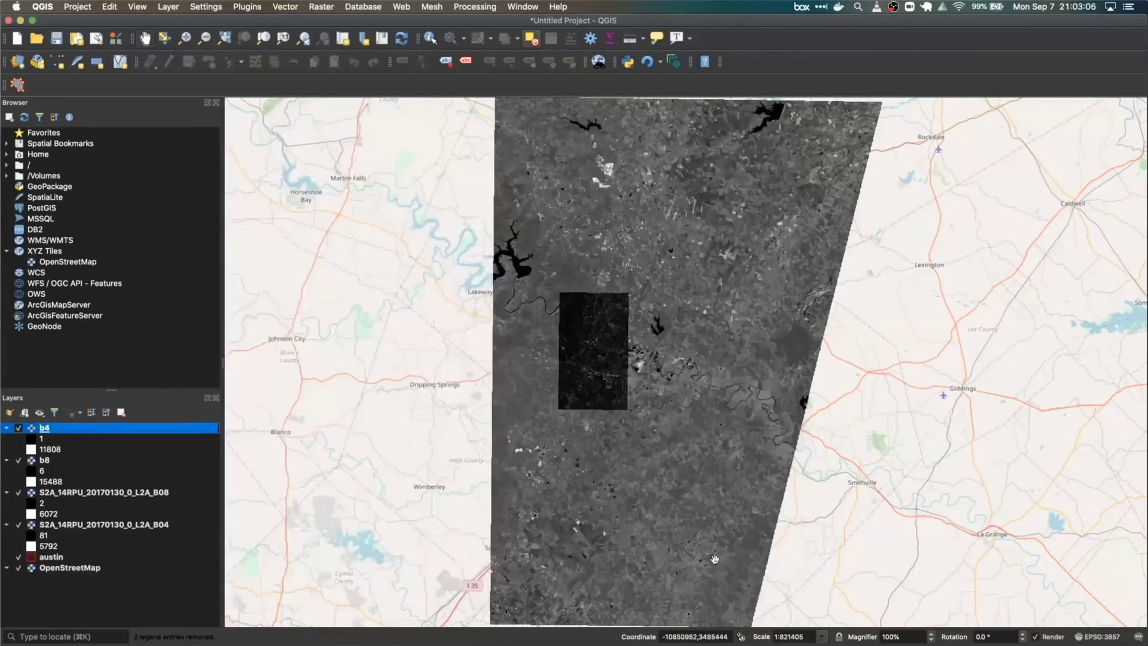
- Remove the two full-scene B08 and B04 layers from the project, keeping the clipped b4 and b8 layers
{"action": "left_click", "coordinate": [92, 494]}
{"action": "left_click", "coordinate": [87, 526], "text": "shift"}
{"action": "left_click", "coordinate": [121, 412]}
{"action": "left_click", "coordinate": [625, 342]}
{"action": "scroll", "coordinate": [597, 373], "scroll_direction": "up", "scroll_amount": 2}
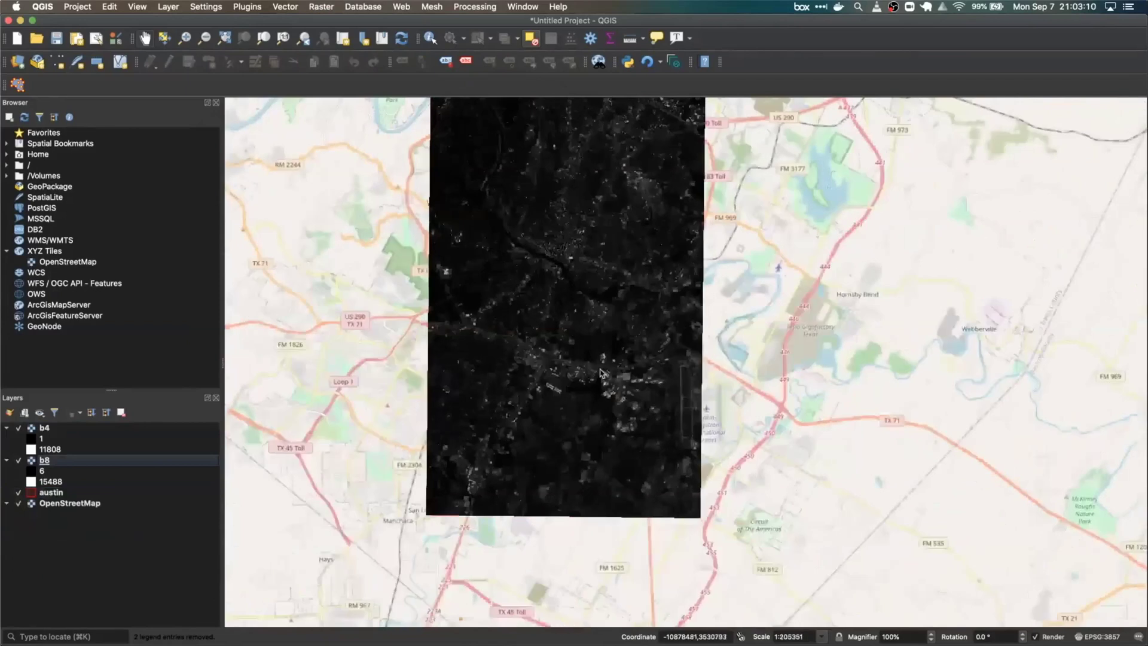
{"action": "left_click_drag", "start_coordinate": [592, 357], "coordinate": [588, 398]}
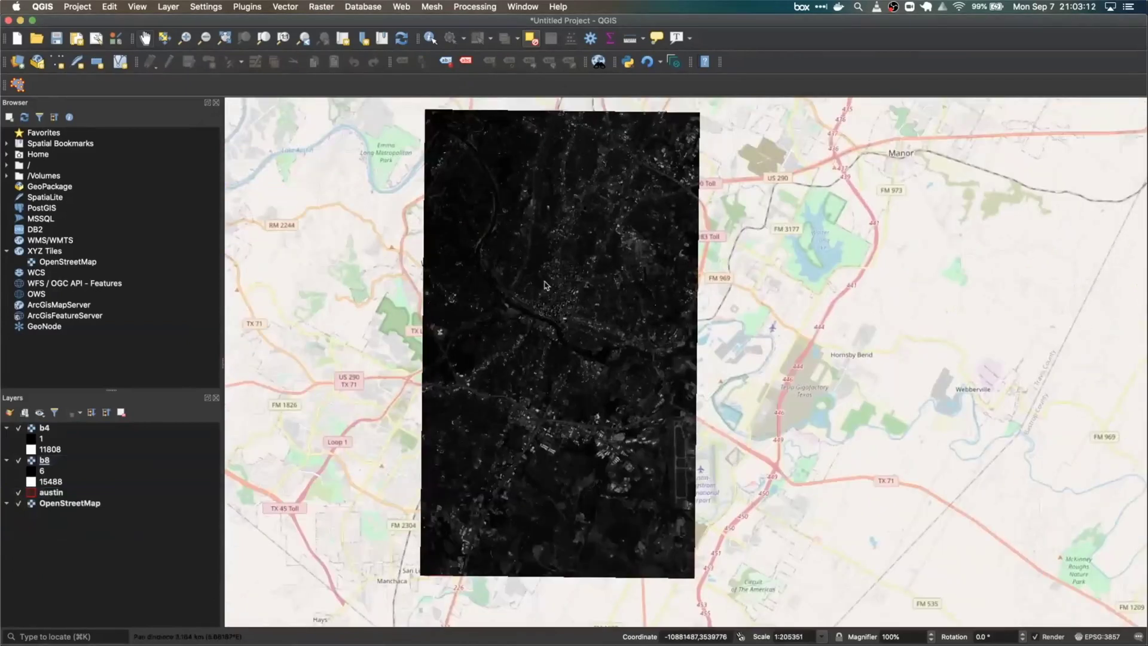
- Start a Raster Calculator expression with the band difference ("b8@1" - "b4@1")
{"action": "left_click", "coordinate": [331, 7]}
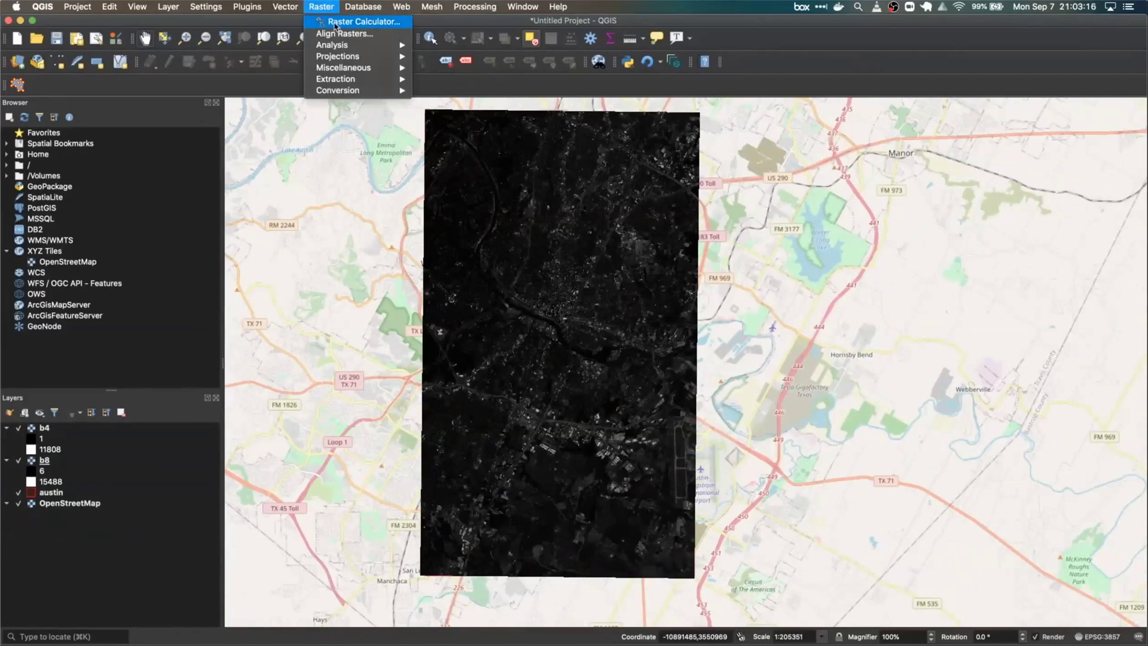
{"action": "left_click", "coordinate": [335, 22]}
{"action": "left_click", "coordinate": [376, 173]}
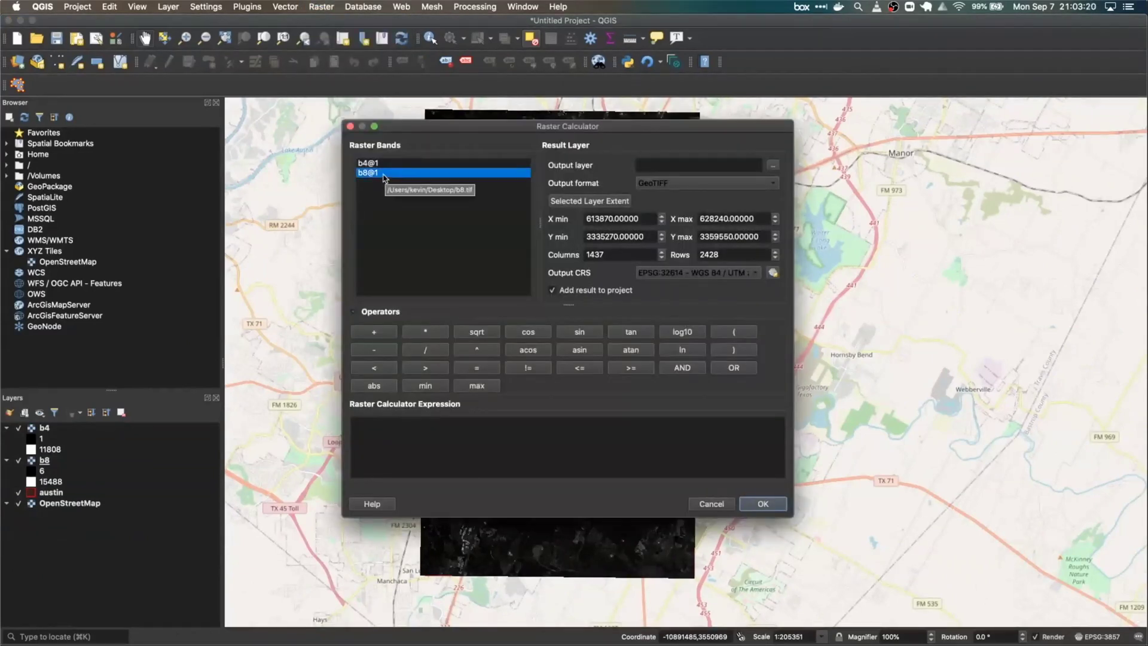
{"action": "double_click", "coordinate": [385, 177]}
{"action": "left_click", "coordinate": [354, 423]}
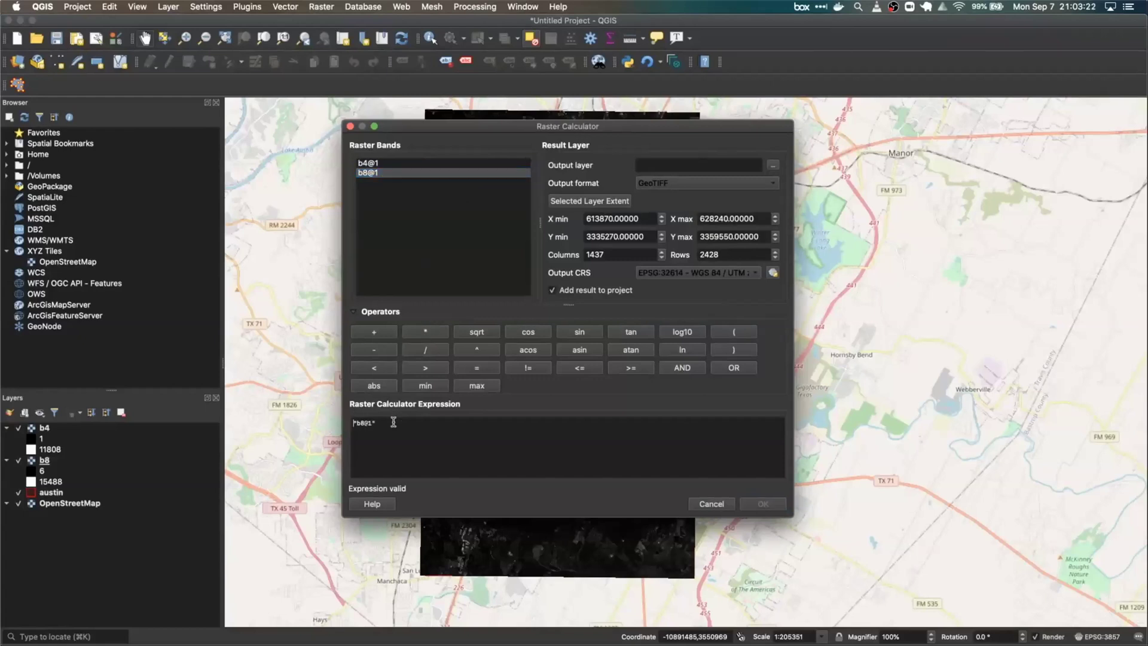
{"action": "type", "text": "("}
{"action": "double_click", "coordinate": [404, 163]}
{"action": "left_click", "coordinate": [440, 433]}
{"action": "type", "text": ")"}
- Divide the expression by ("b8@1" + "b4@1") and run the calculation with ndvi.tiff on the Desktop as GeoTIFF output
{"action": "key", "text": "super+a"}
{"action": "type", "text": "(\"S2A_14RPU_20170130_0_L2A_B08@1\" - \"S2A_14RPU_20170130_0_L2A_B04@1\")"}
{"action": "key", "text": "super+z"}
{"action": "key", "text": "super+a"}
{"action": "key", "text": "super+c"}
{"action": "left_click", "coordinate": [441, 433]}
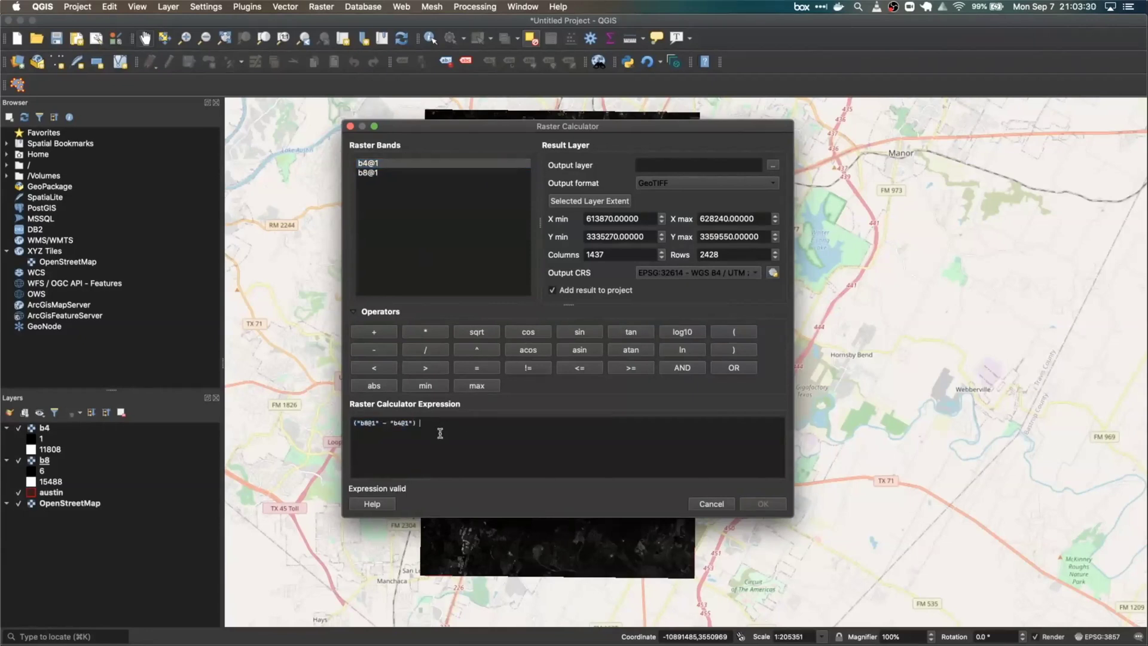
{"action": "type", "text": "/"}
{"action": "key", "text": "super+v"}
{"action": "key", "text": "Left"}
{"action": "key", "text": "Left"}
{"action": "key", "text": "Left"}
{"action": "key", "text": "Left"}
{"action": "key", "text": "Left"}
{"action": "key", "text": "Left"}
{"action": "key", "text": "Left"}
{"action": "key", "text": "Left"}
{"action": "key", "text": "BackSpace"}
{"action": "type", "text": "+"}
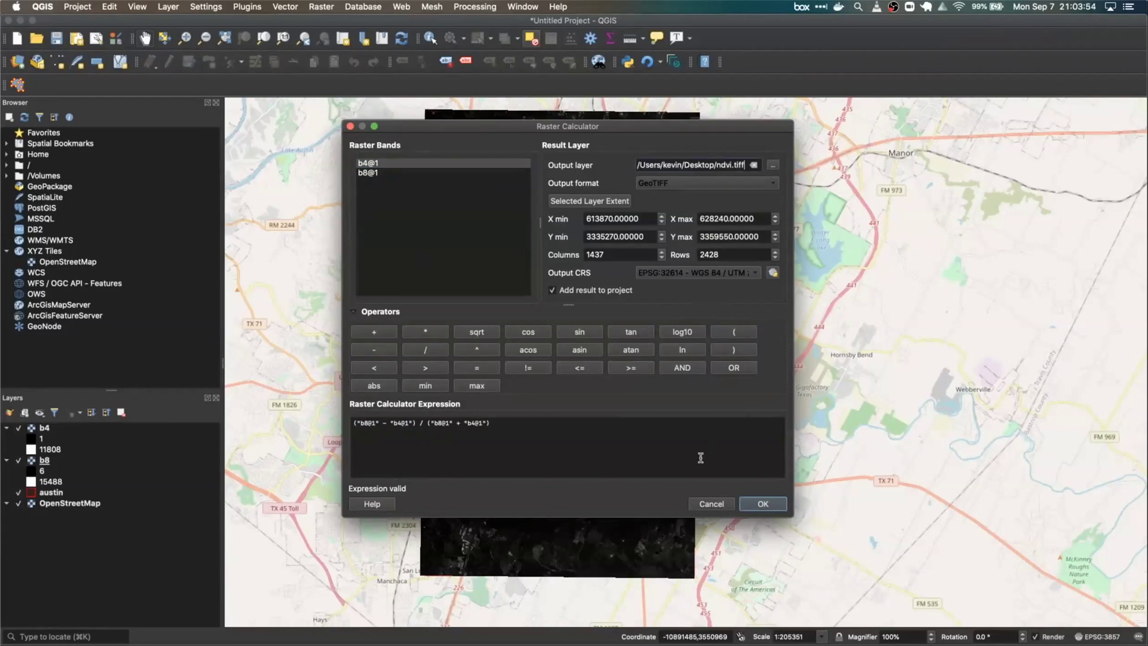
{"action": "left_click", "coordinate": [701, 458]}
{"action": "left_click", "coordinate": [760, 504]}
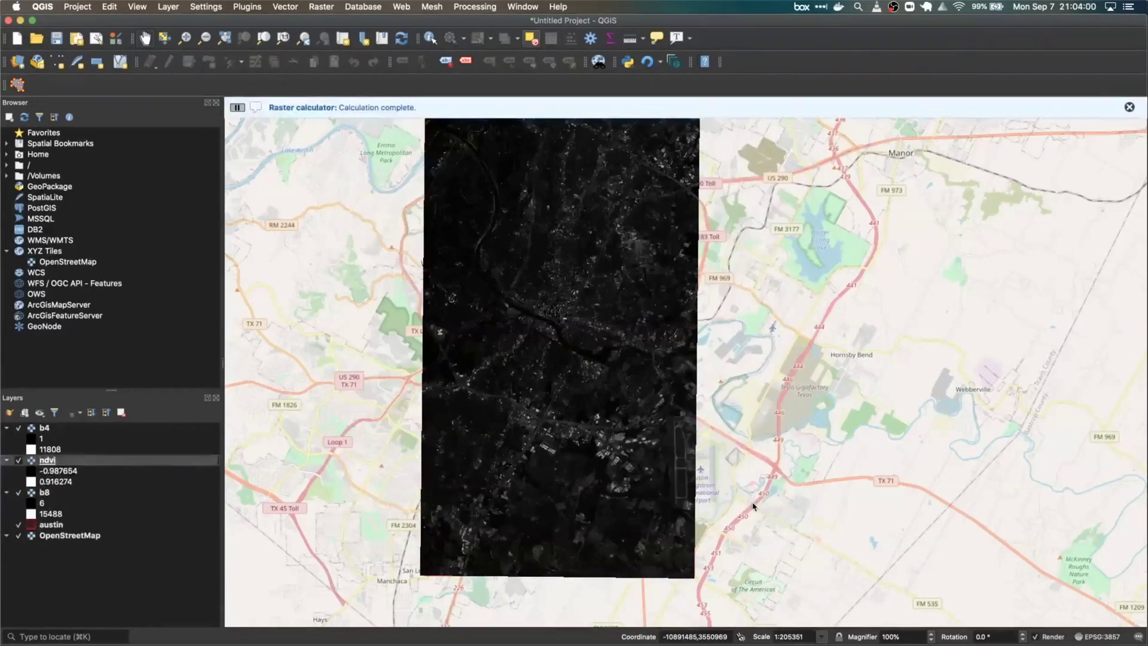
- Remove the clipped b4 and b8 layers from the project, keeping the ndvi layer
{"action": "left_click", "coordinate": [43, 491]}
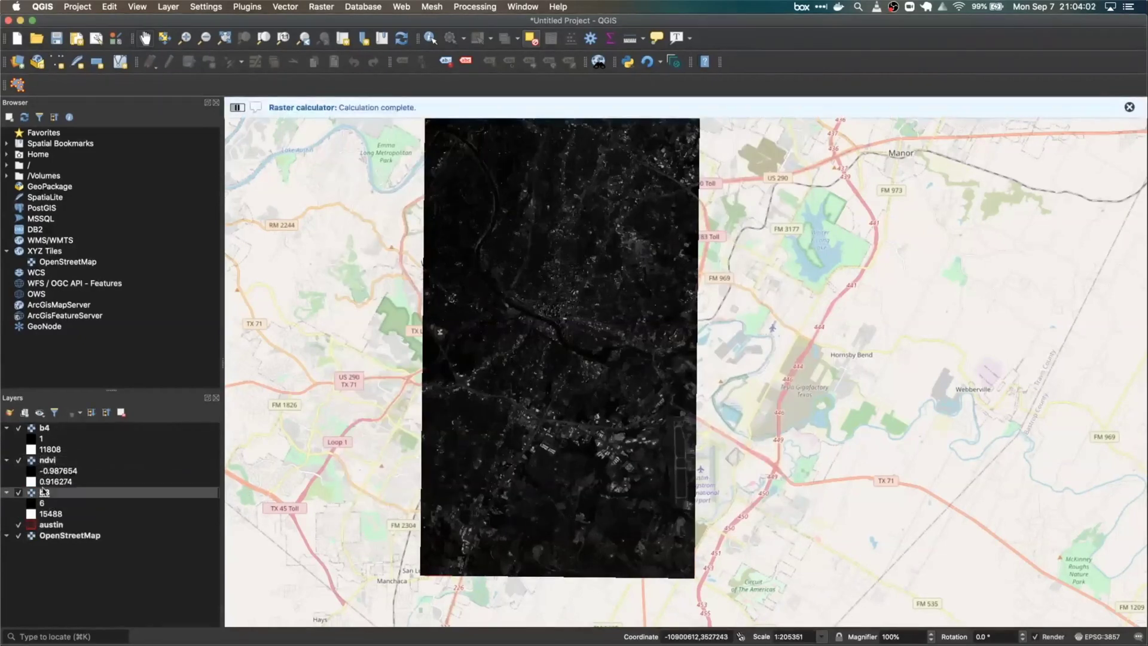
{"action": "left_click", "coordinate": [52, 428], "text": "super"}
{"action": "left_click", "coordinate": [121, 412]}
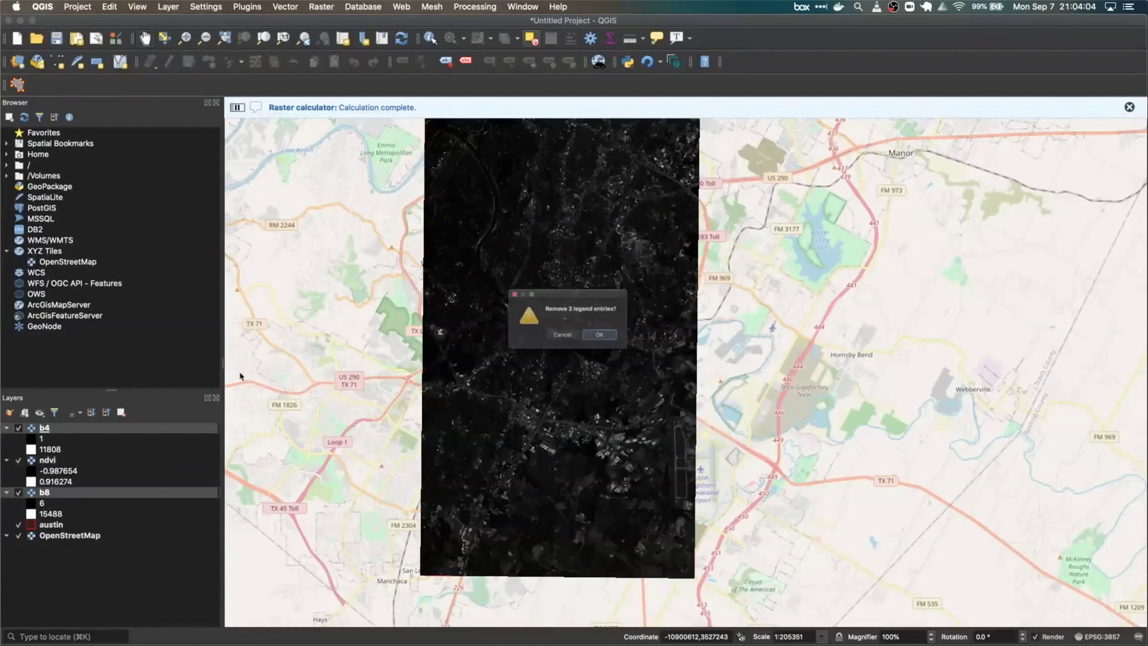
{"action": "left_click", "coordinate": [632, 340]}
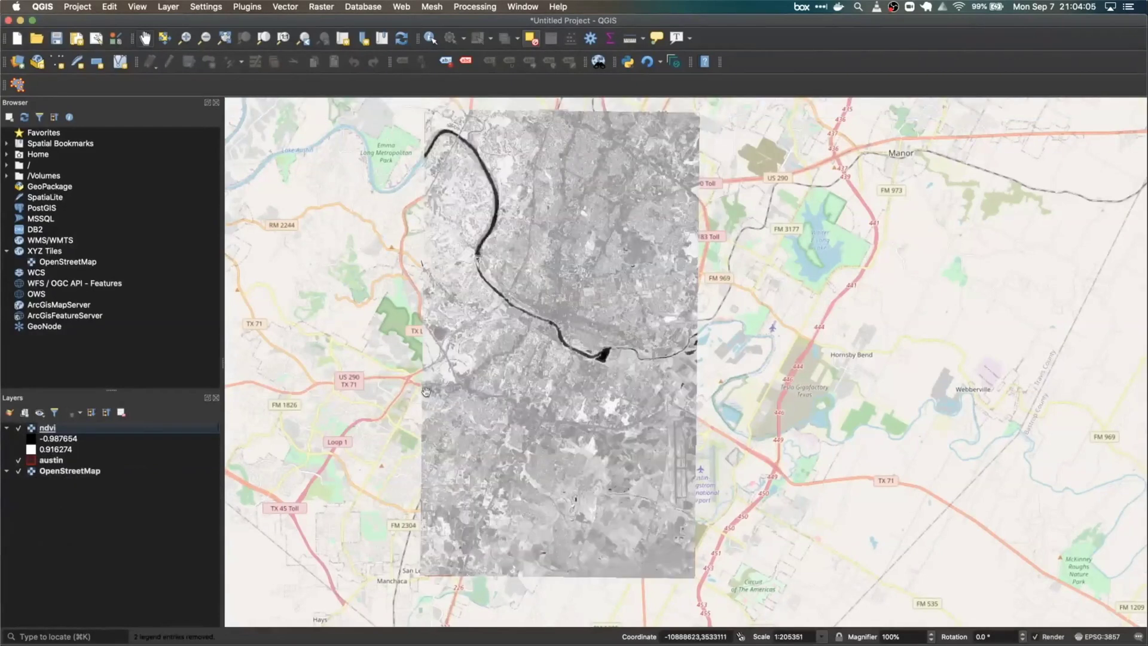
- Render the ndvi layer as Singleband pseudocolor with the default color ramp and inspect it along the river
{"action": "right_click", "coordinate": [192, 427]}
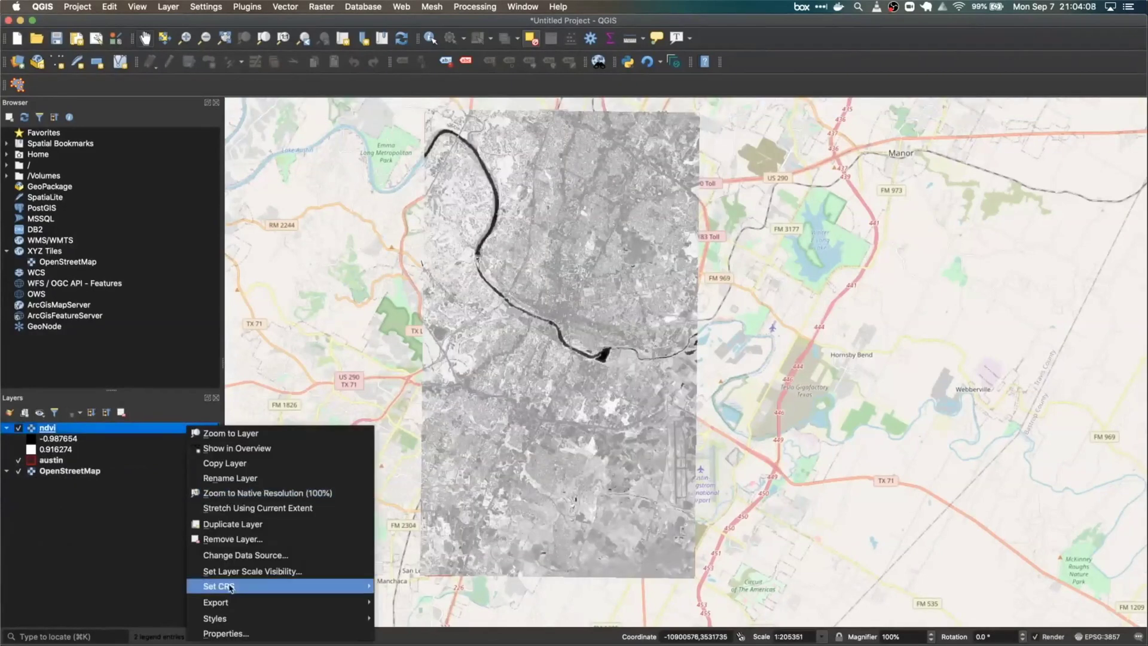
{"action": "left_click", "coordinate": [231, 635]}
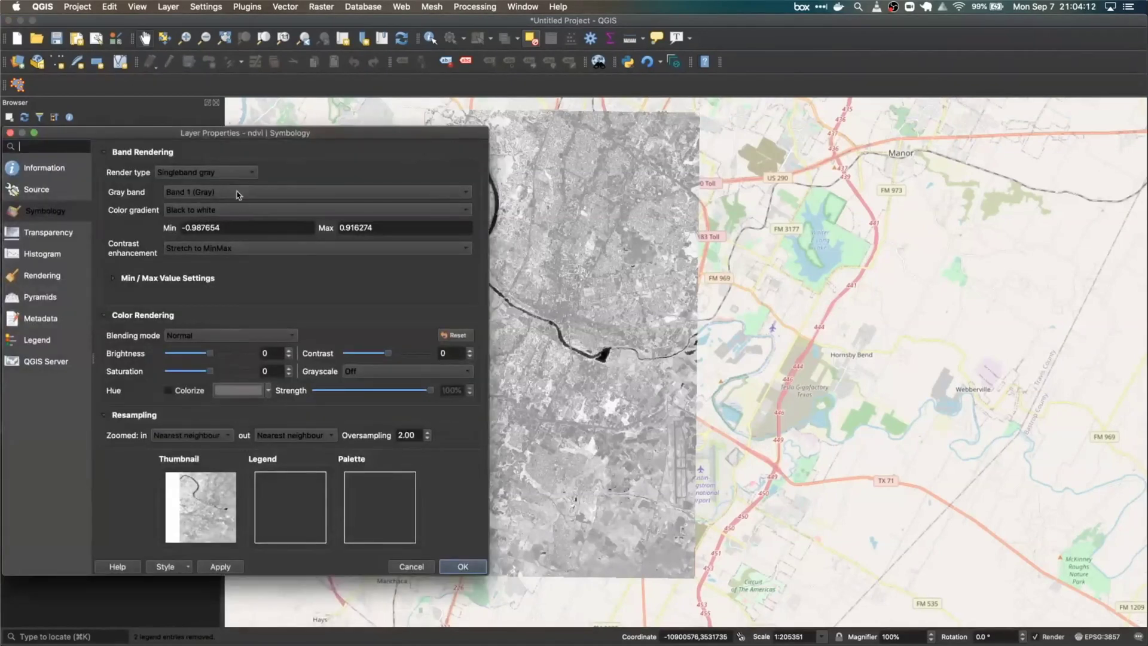
{"action": "left_click", "coordinate": [216, 174]}
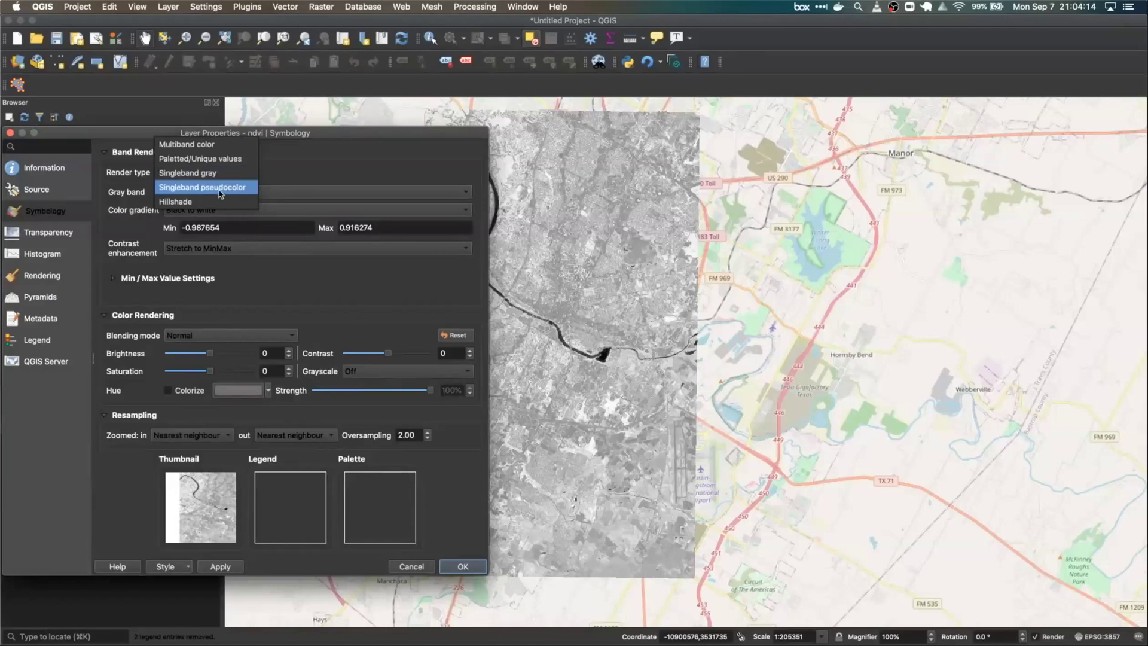
{"action": "left_click", "coordinate": [221, 188]}
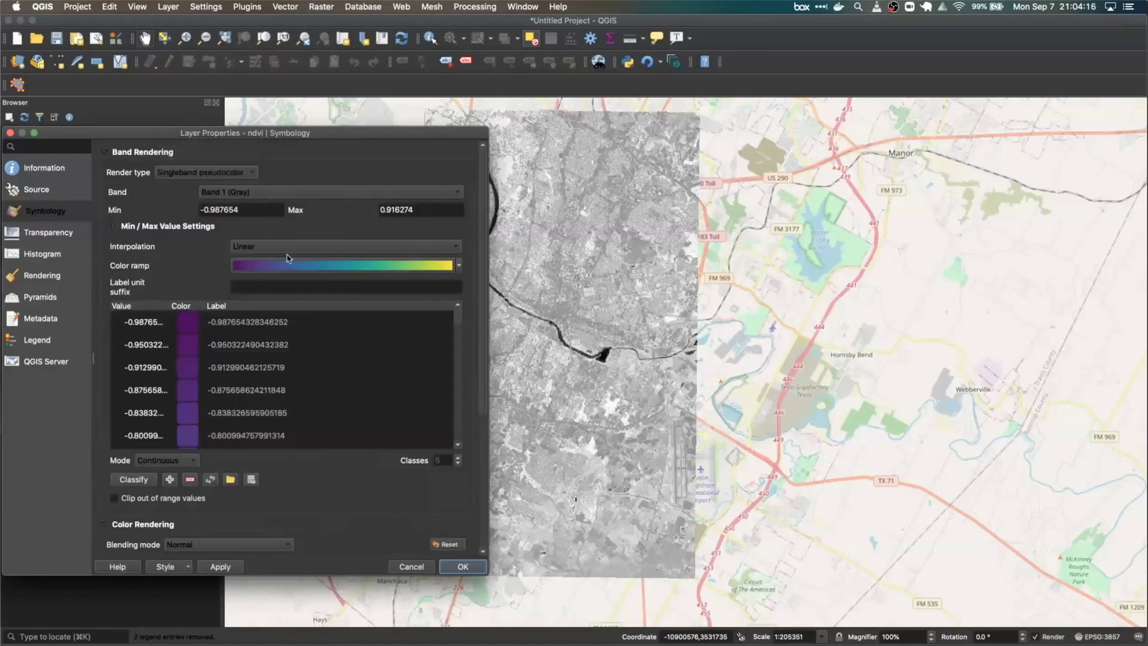
{"action": "left_click", "coordinate": [479, 567]}
{"action": "scroll", "coordinate": [534, 412], "scroll_direction": "up", "scroll_amount": 1}
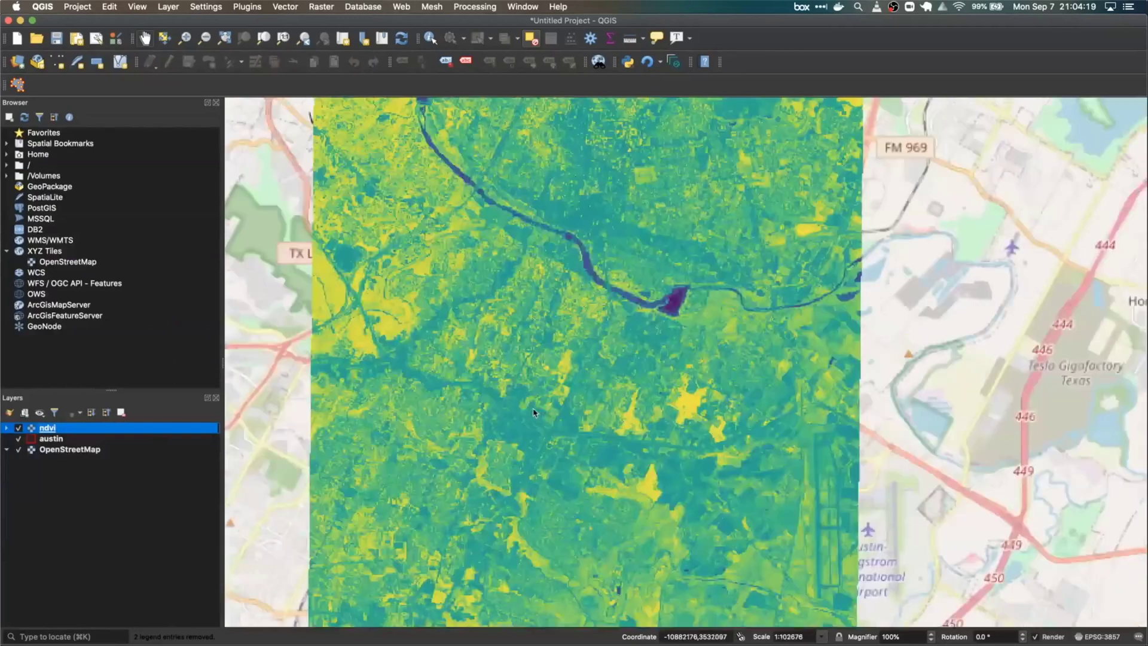
{"action": "left_click_drag", "start_coordinate": [519, 262], "coordinate": [530, 302]}
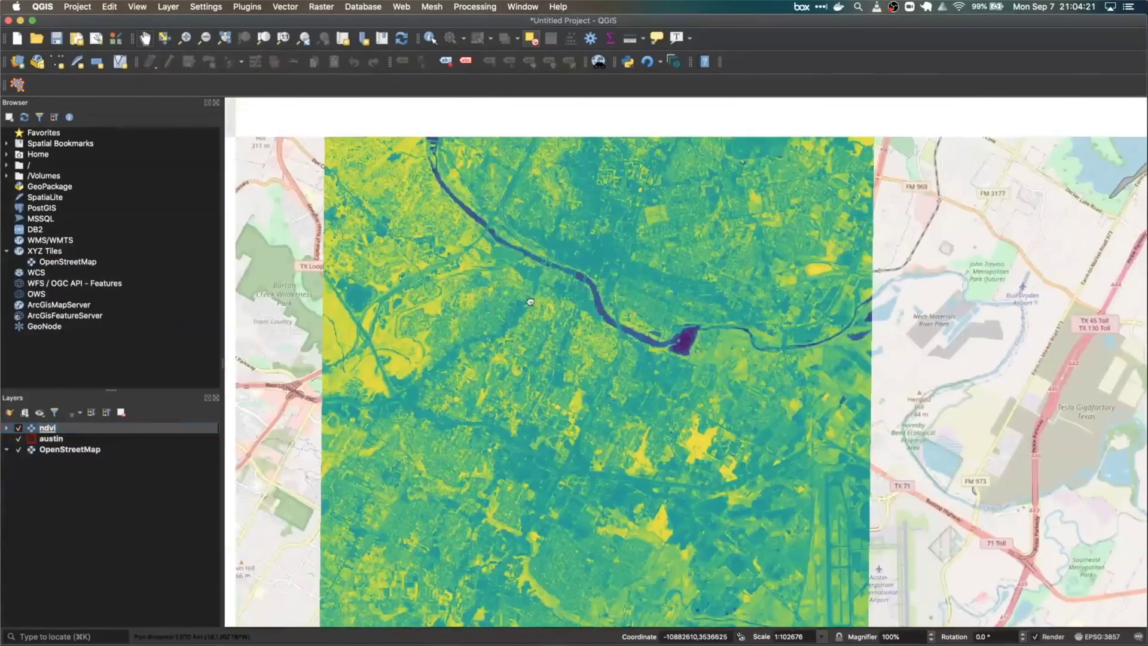
{"action": "scroll", "coordinate": [540, 303], "scroll_direction": "up", "scroll_amount": 1}
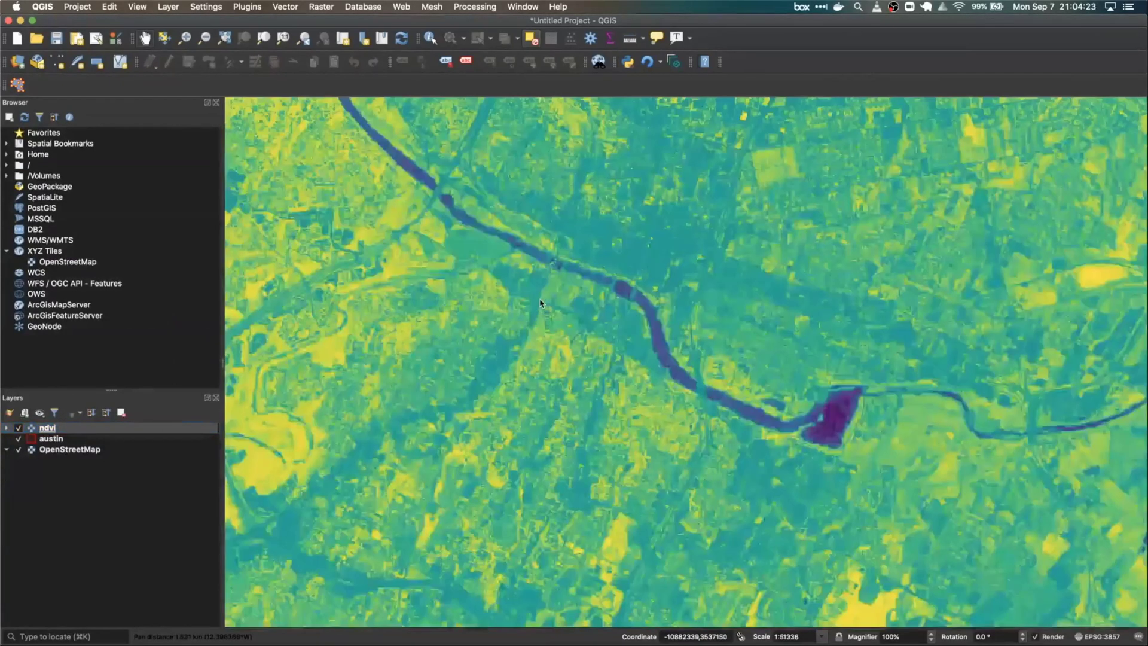